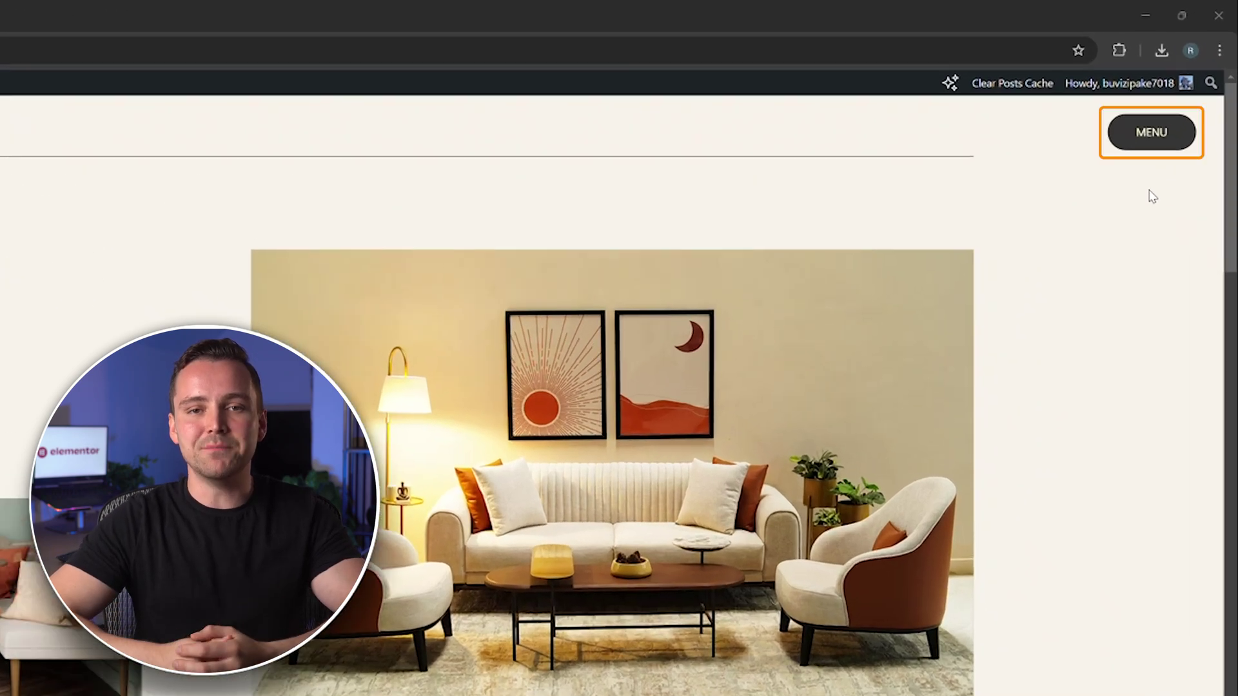
On the live site, open the side panel with MENU, close it, then reopen it.
click(1153, 133)
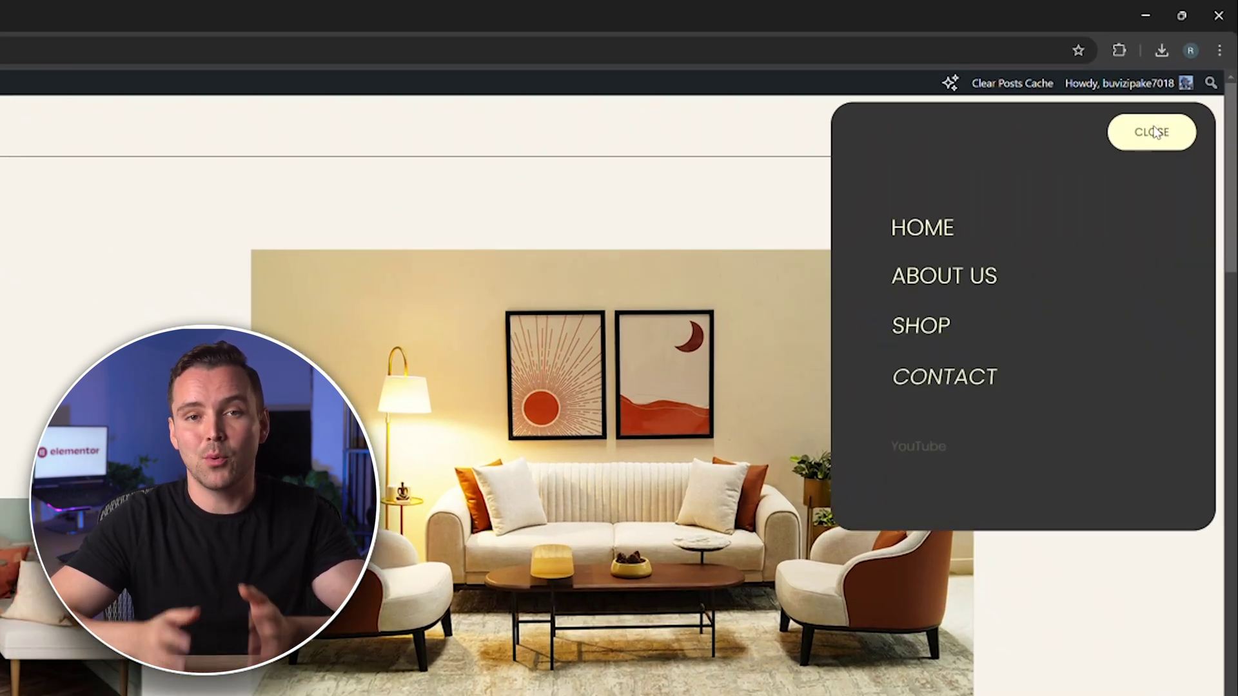
click(1154, 132)
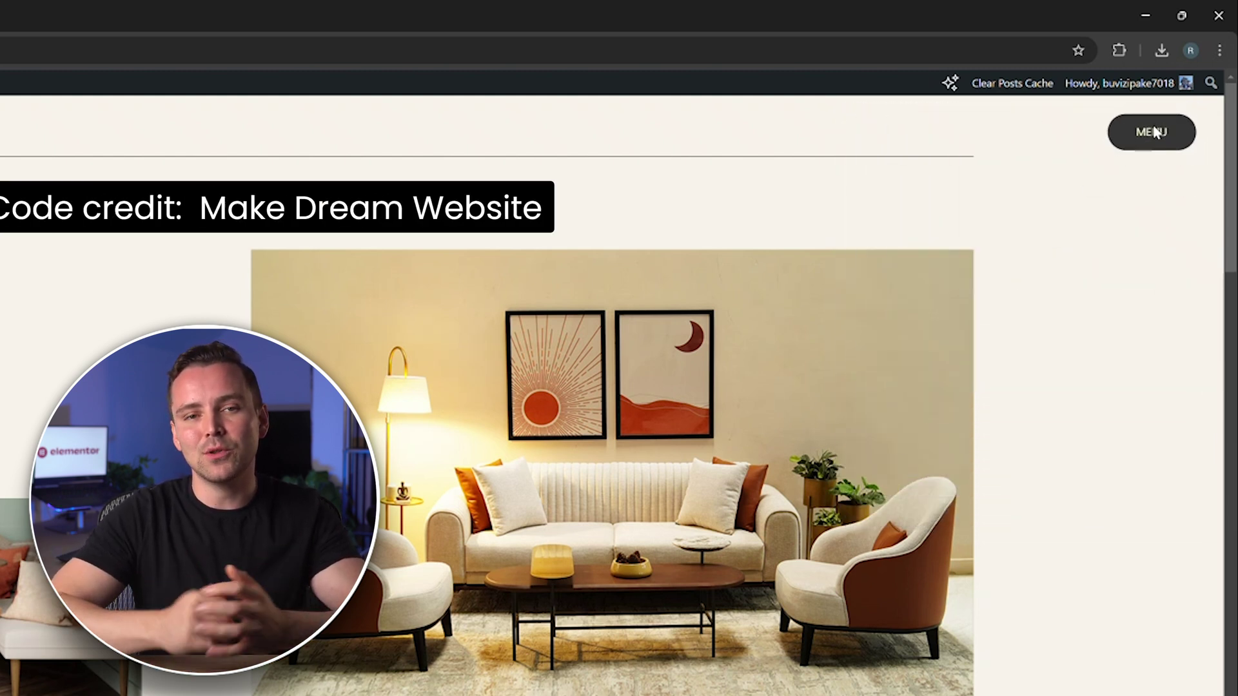
click(1153, 132)
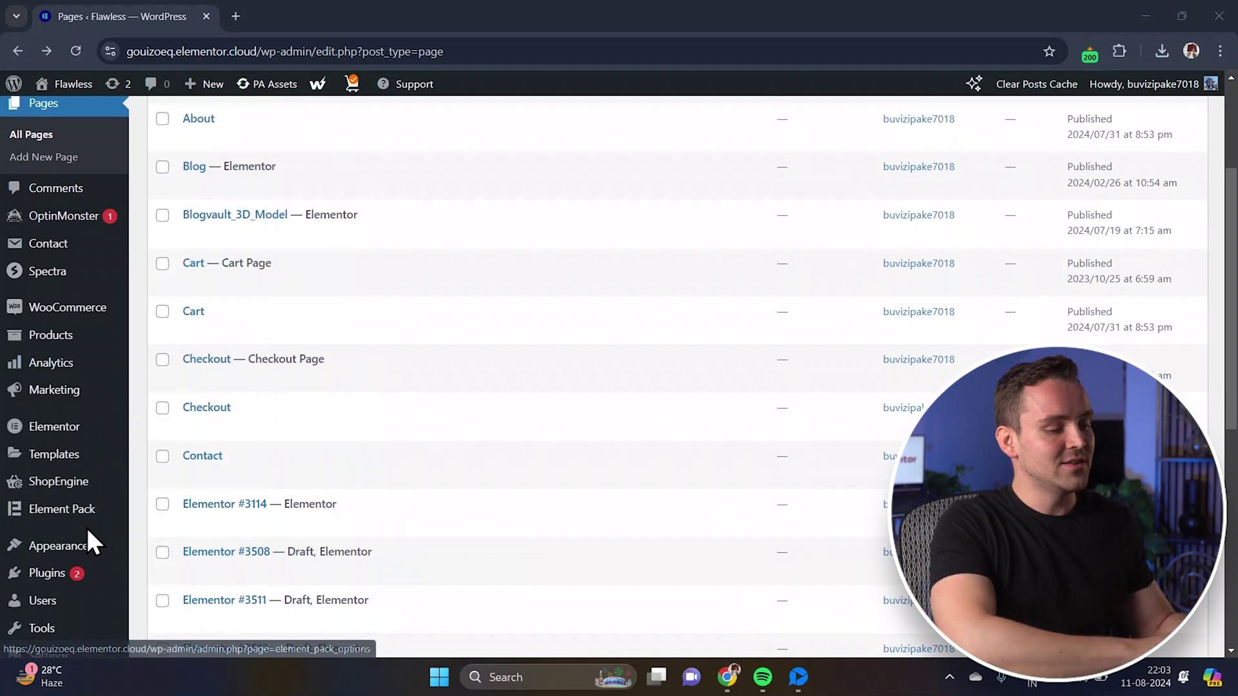
Go to Templates > Theme Builder from the WordPress admin sidebar.
mouse_move(77, 468)
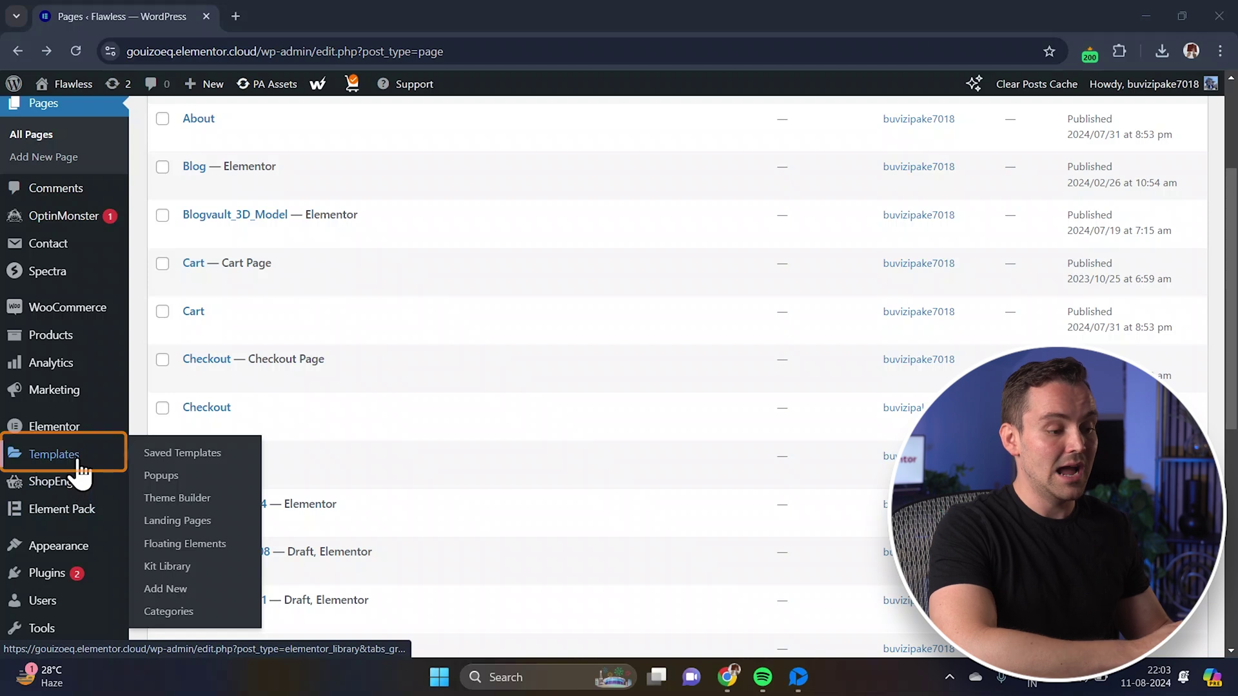
click(207, 498)
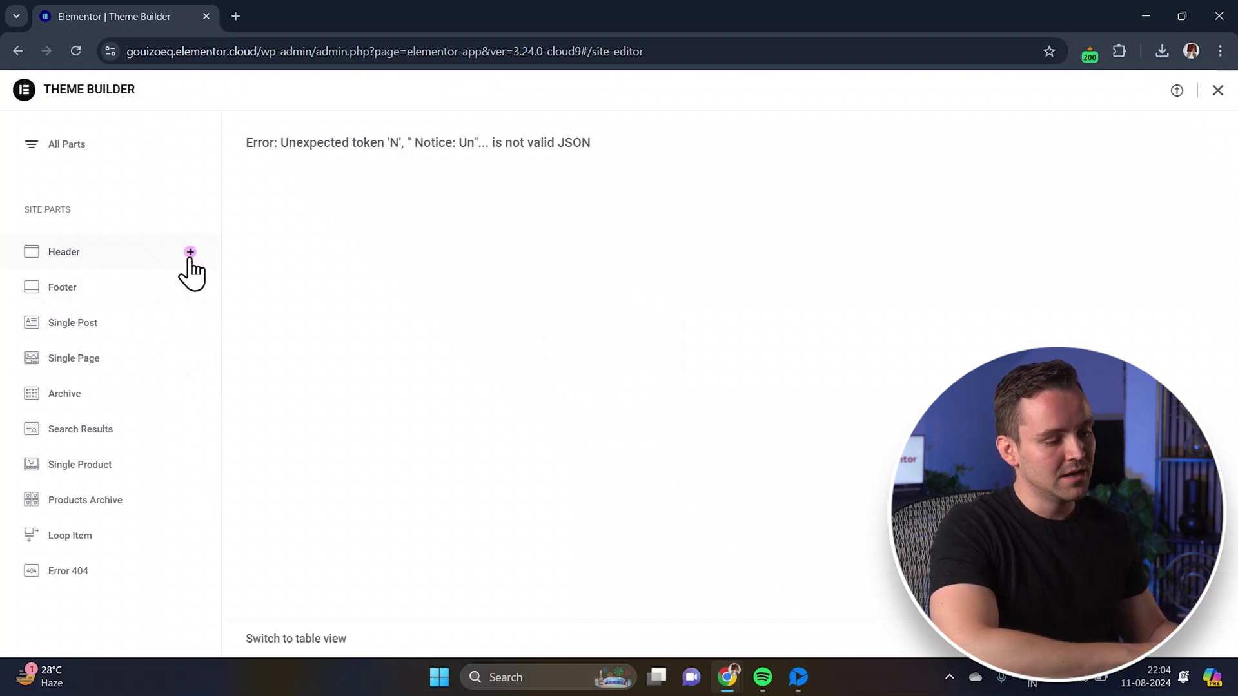
Create a new header template from scratch and add an empty container to it.
click(190, 252)
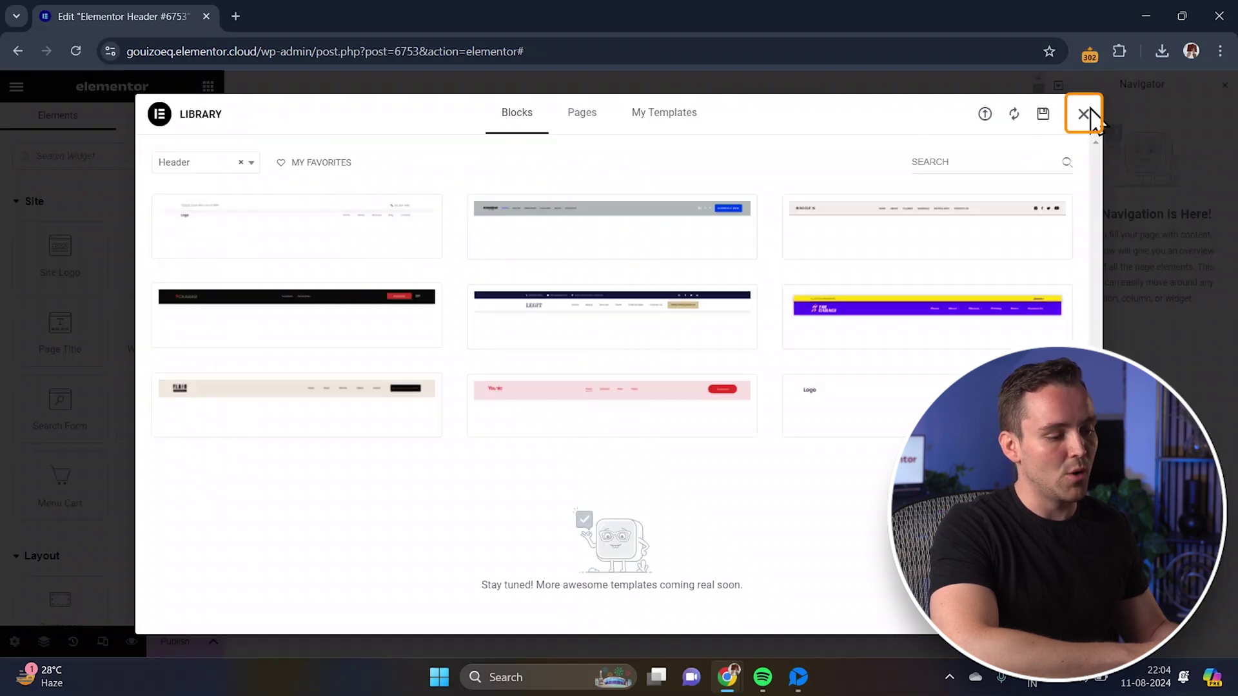
click(1084, 115)
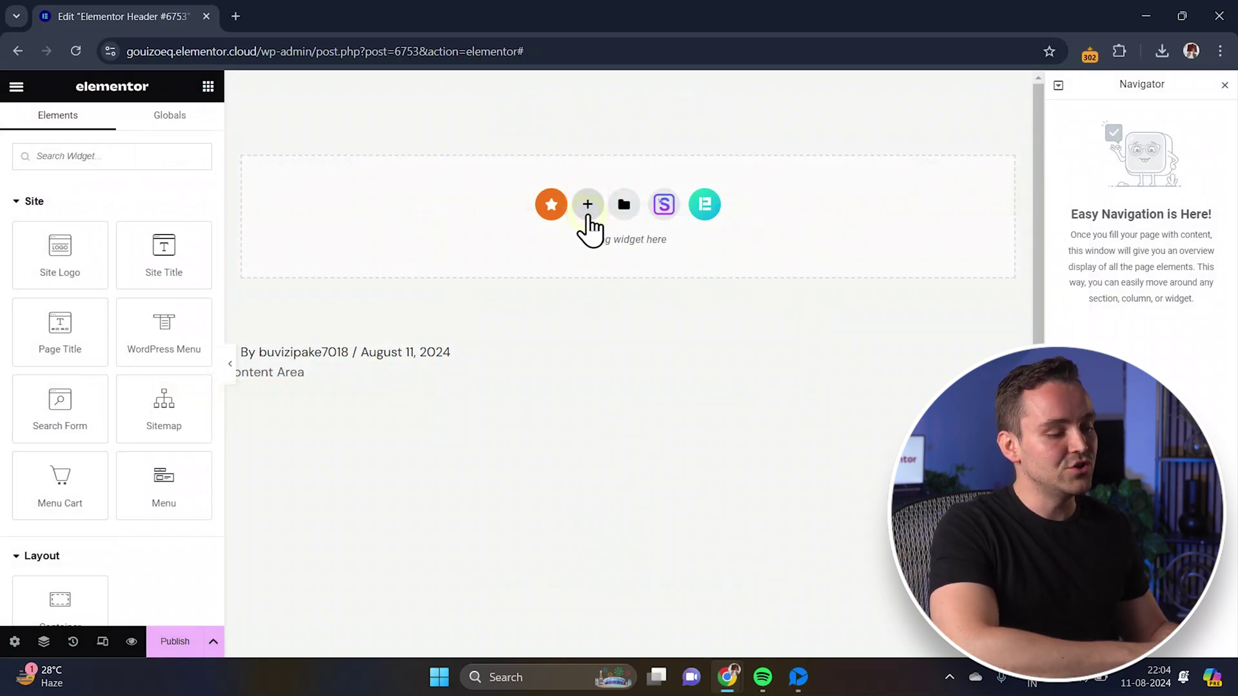
click(587, 217)
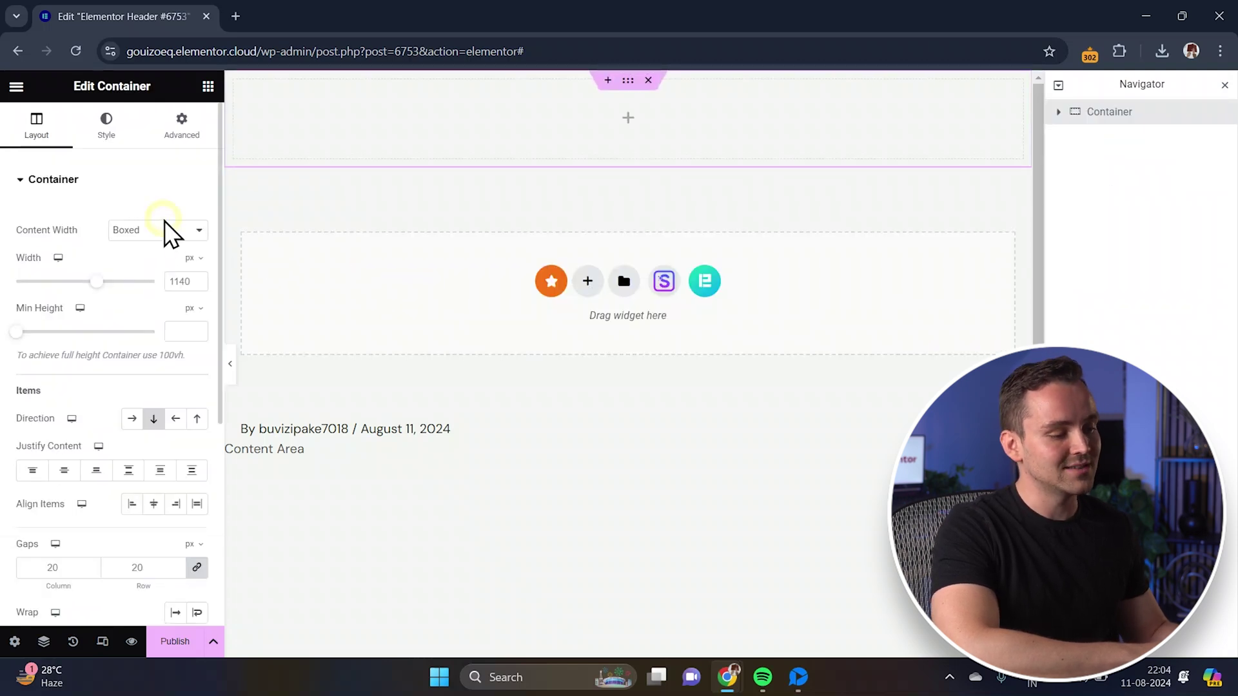
Set the header container to Full Width with a 115 px minimum height.
click(166, 230)
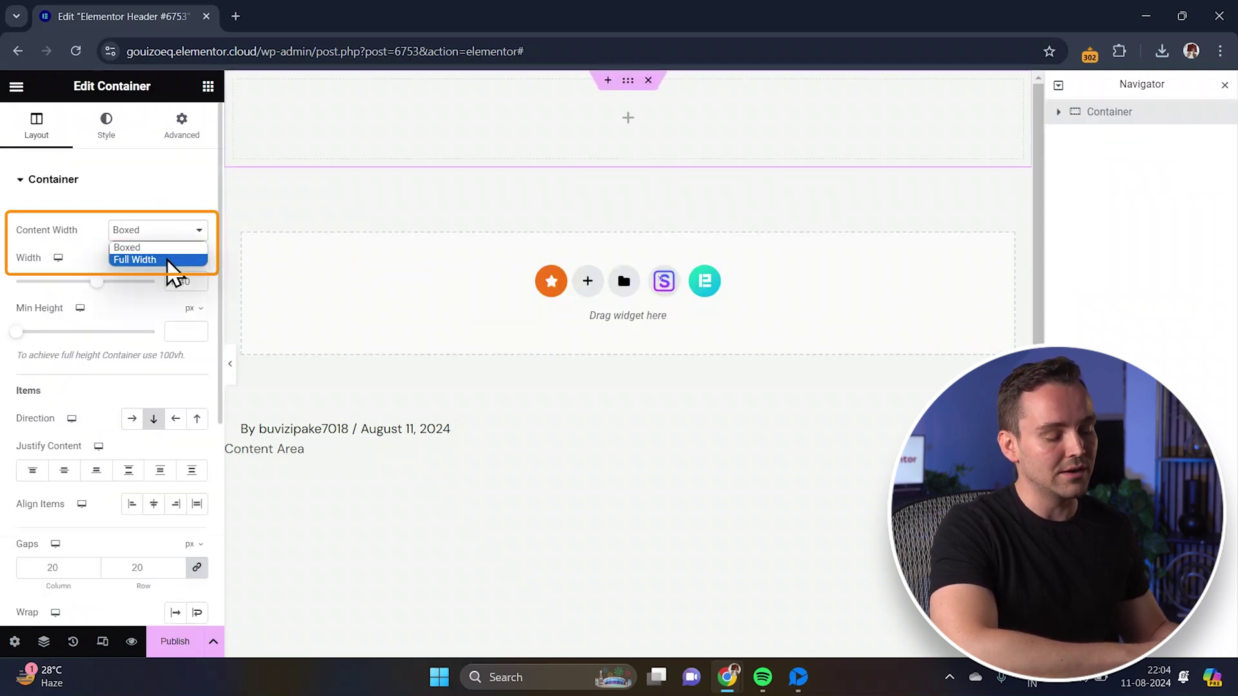
click(169, 260)
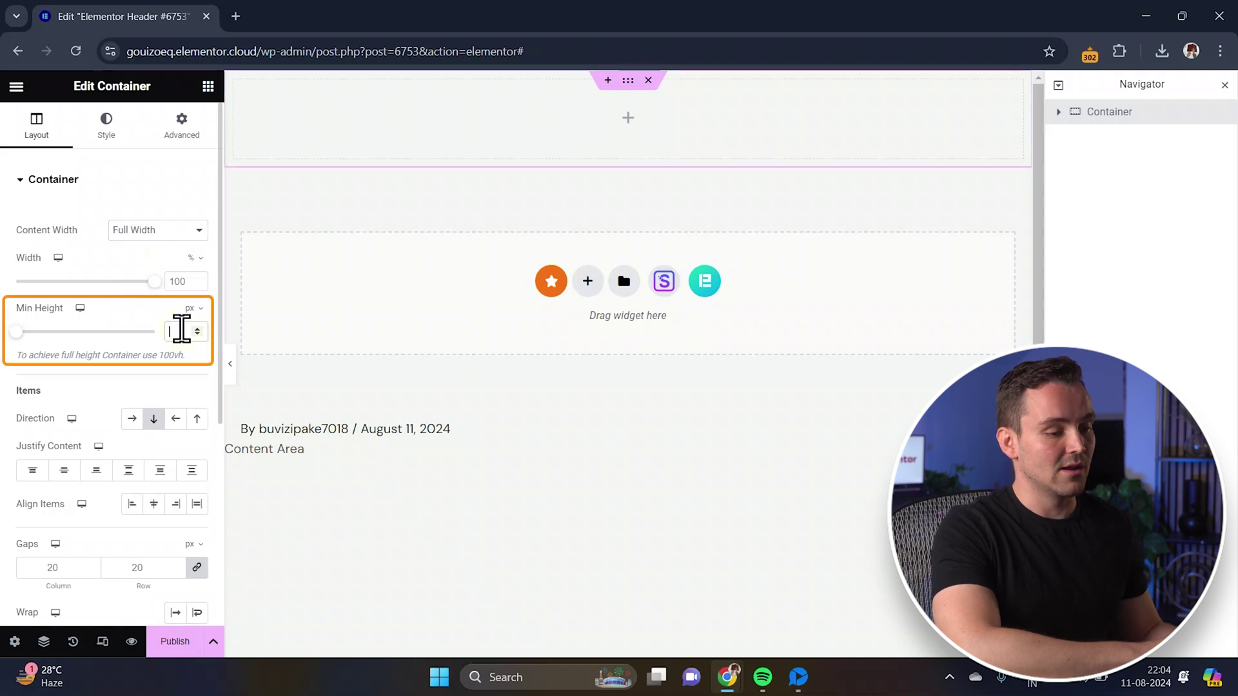
click(181, 330)
text(115)
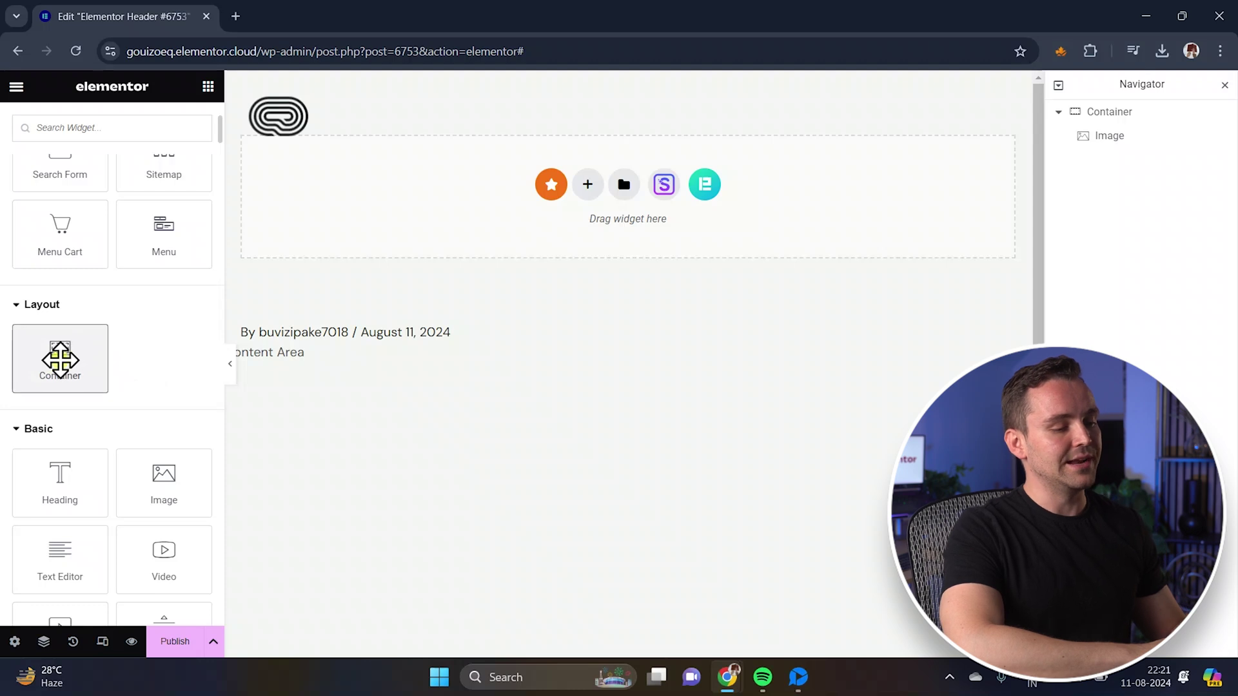
Nest a container holding a button in the header: Full Width, 110 px wide, min height 45.
drag(60, 359, 322, 123)
scroll(110, 387, down, 2)
drag(60, 532, 348, 151)
click(163, 231)
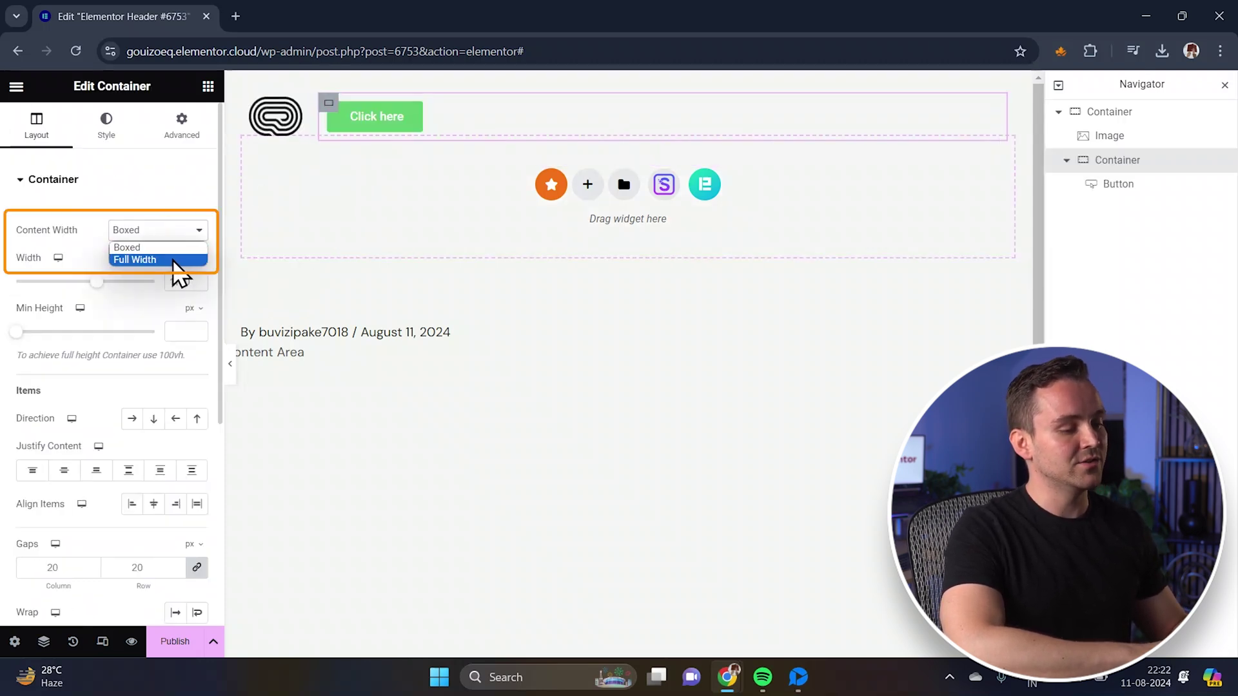
click(170, 259)
click(188, 331)
text(45)
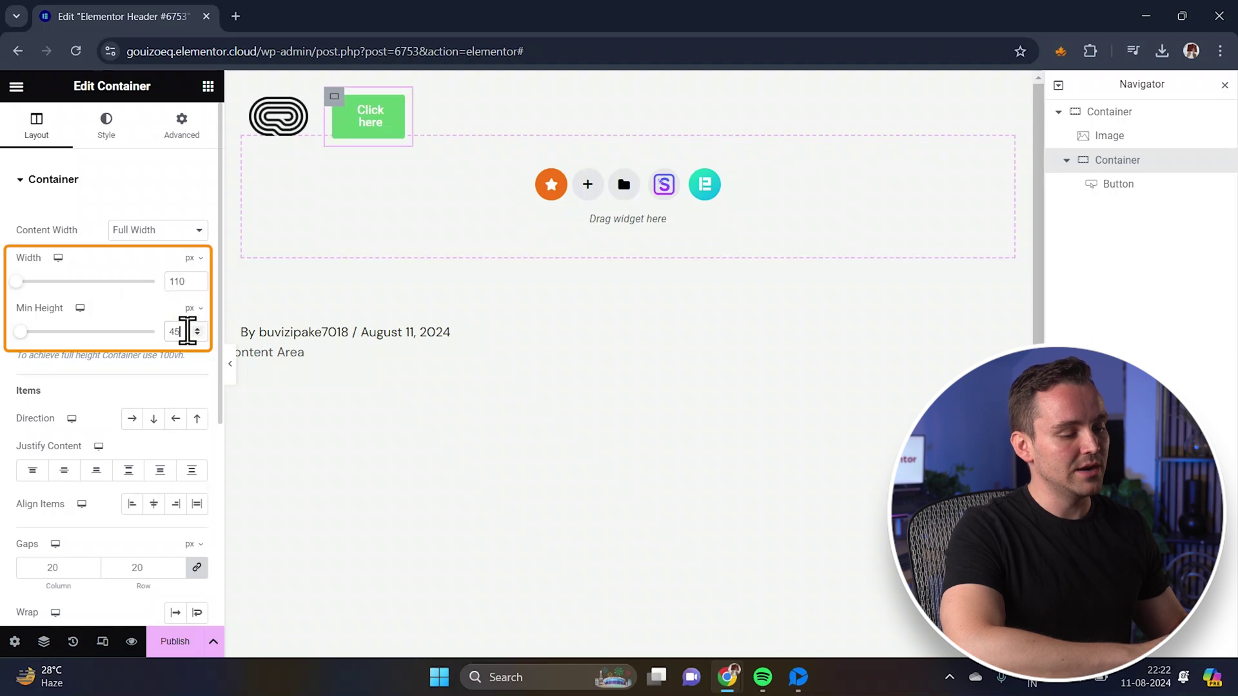
Set the button container's padding to 0 on all sides.
click(183, 128)
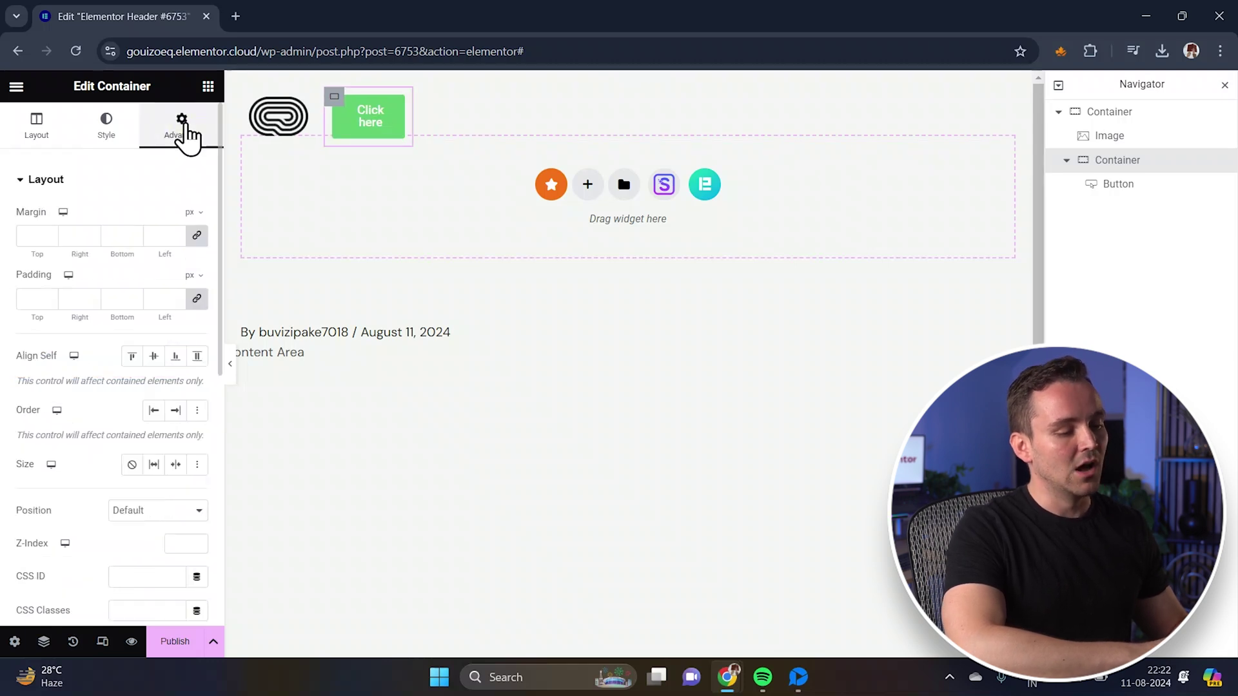
click(159, 298)
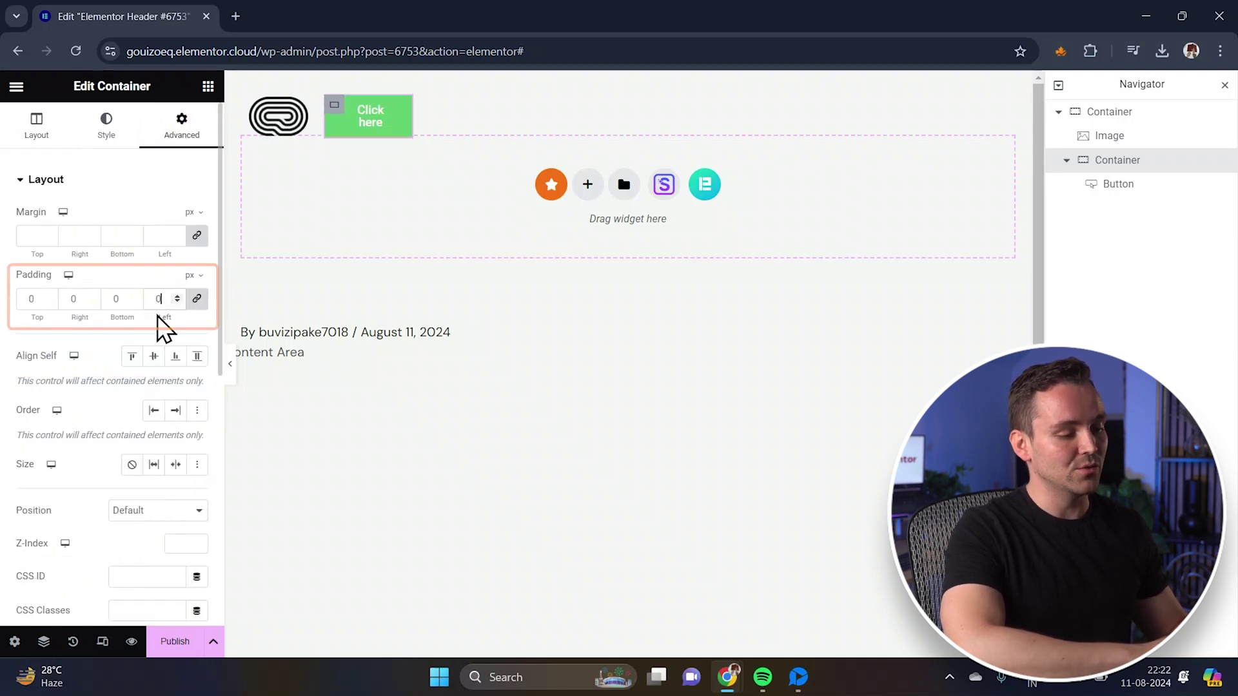
scroll(99, 489, down, 1)
scroll(99, 489, down, 2)
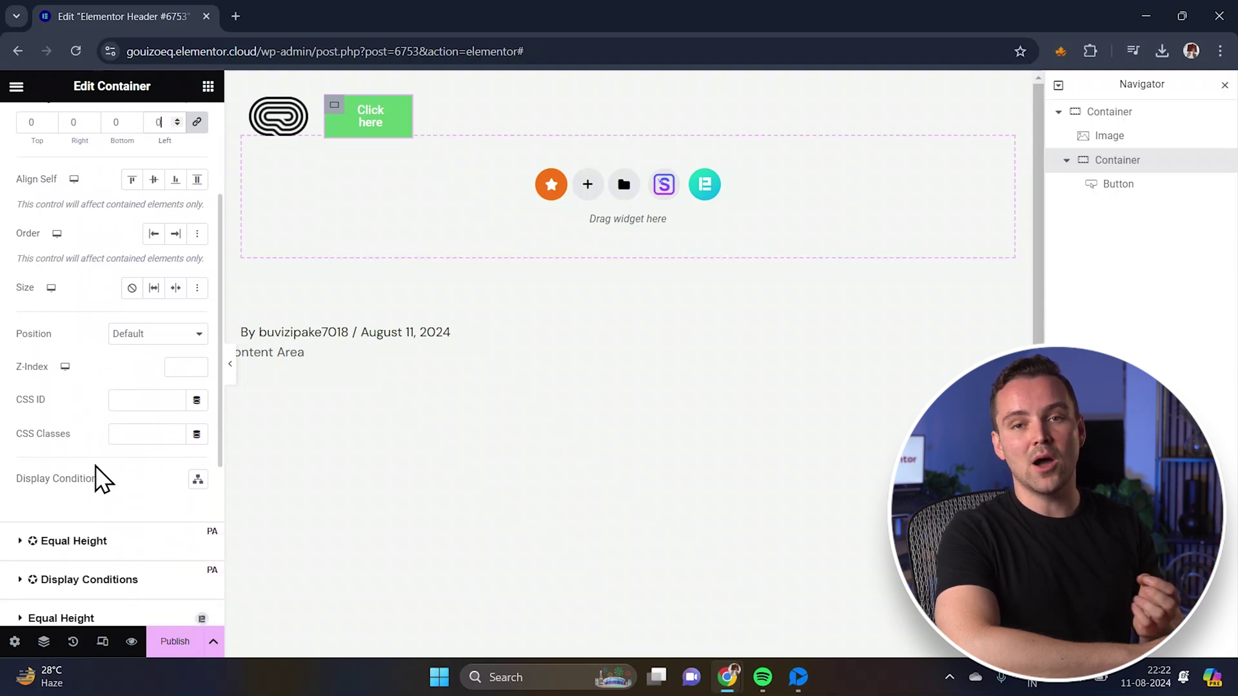
Position the button container Absolute, anchored Right, offset 35 px from top and right.
click(167, 334)
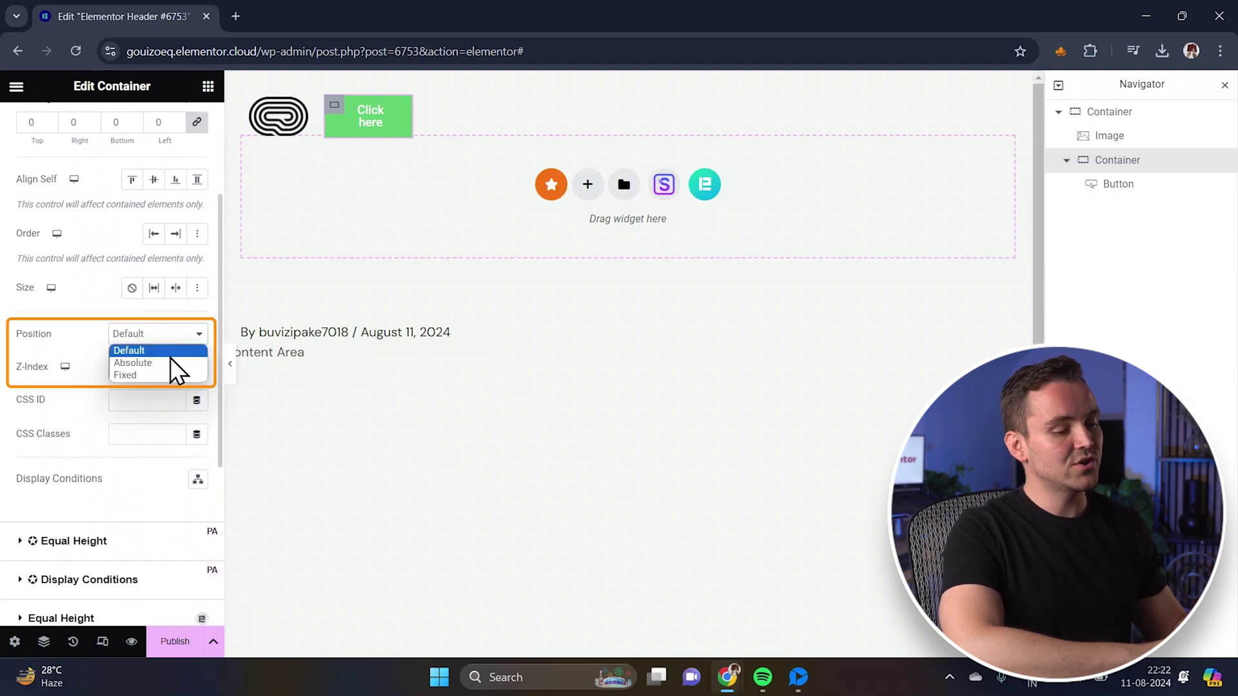
click(170, 364)
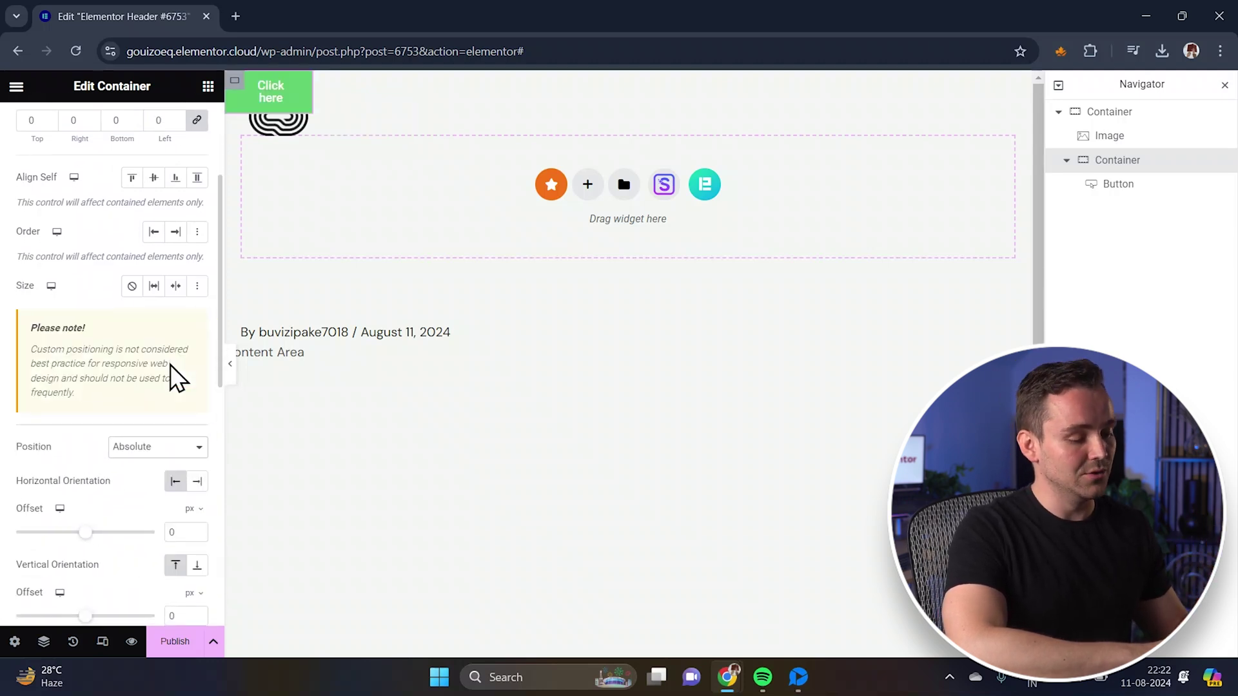
scroll(171, 373, down, 1)
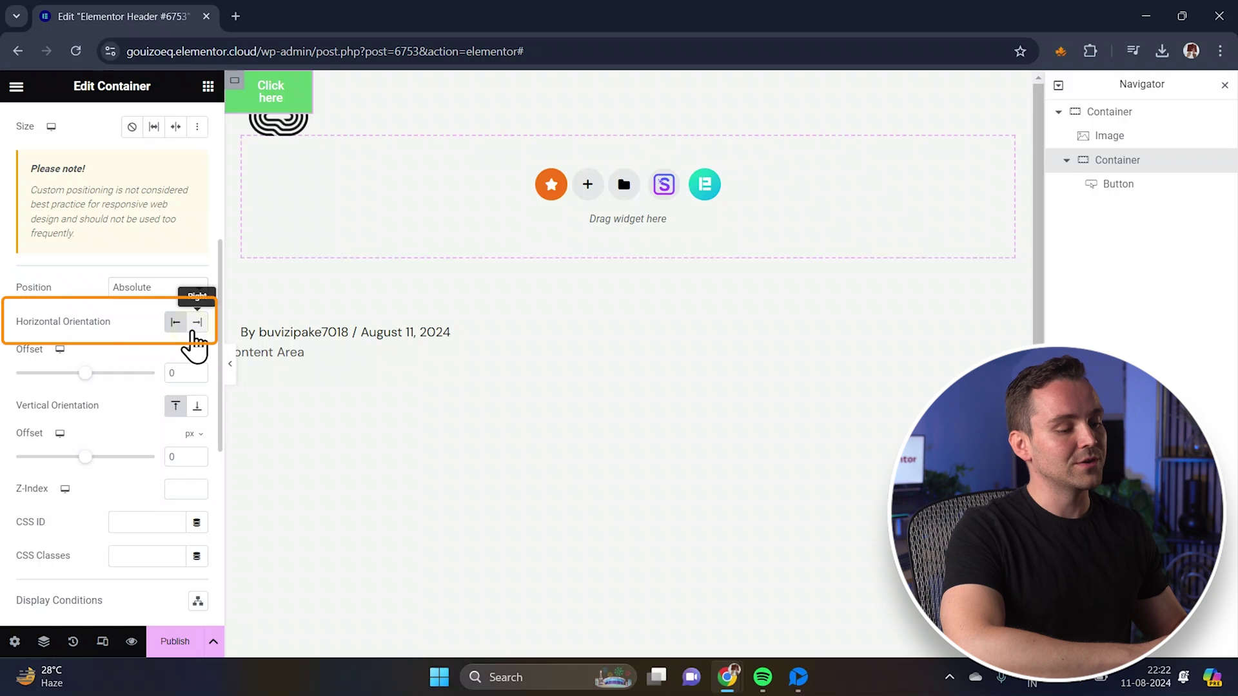
click(194, 330)
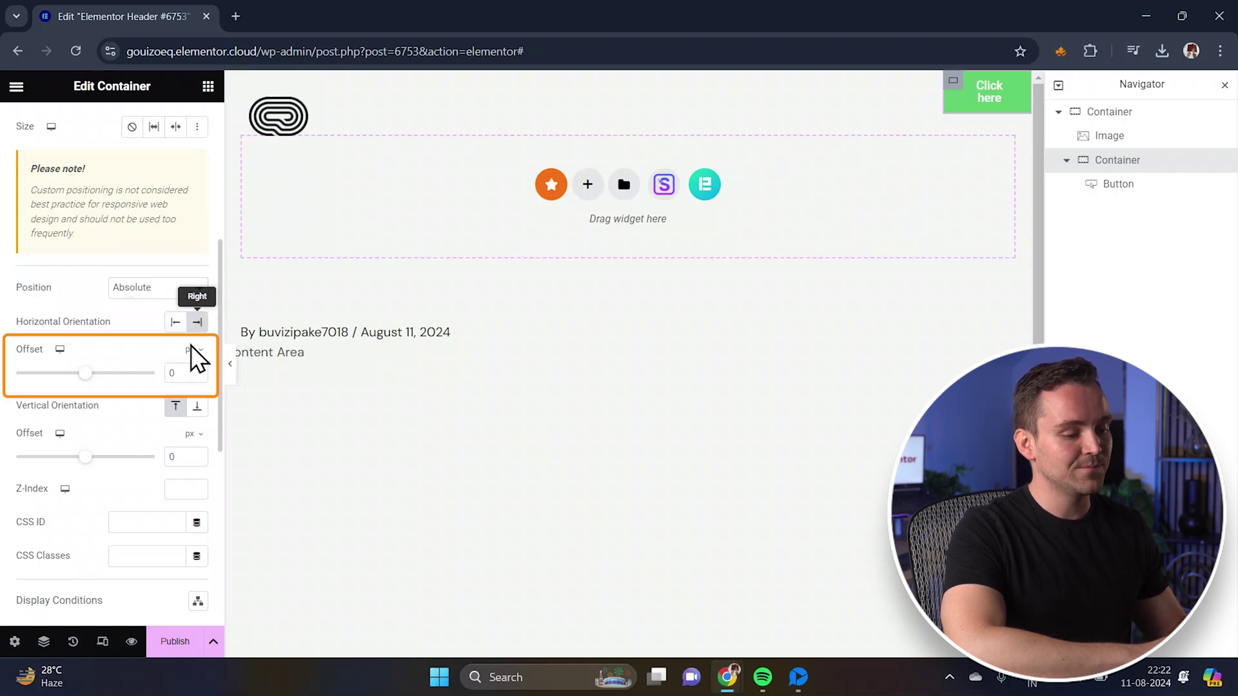
click(185, 374)
text(30)
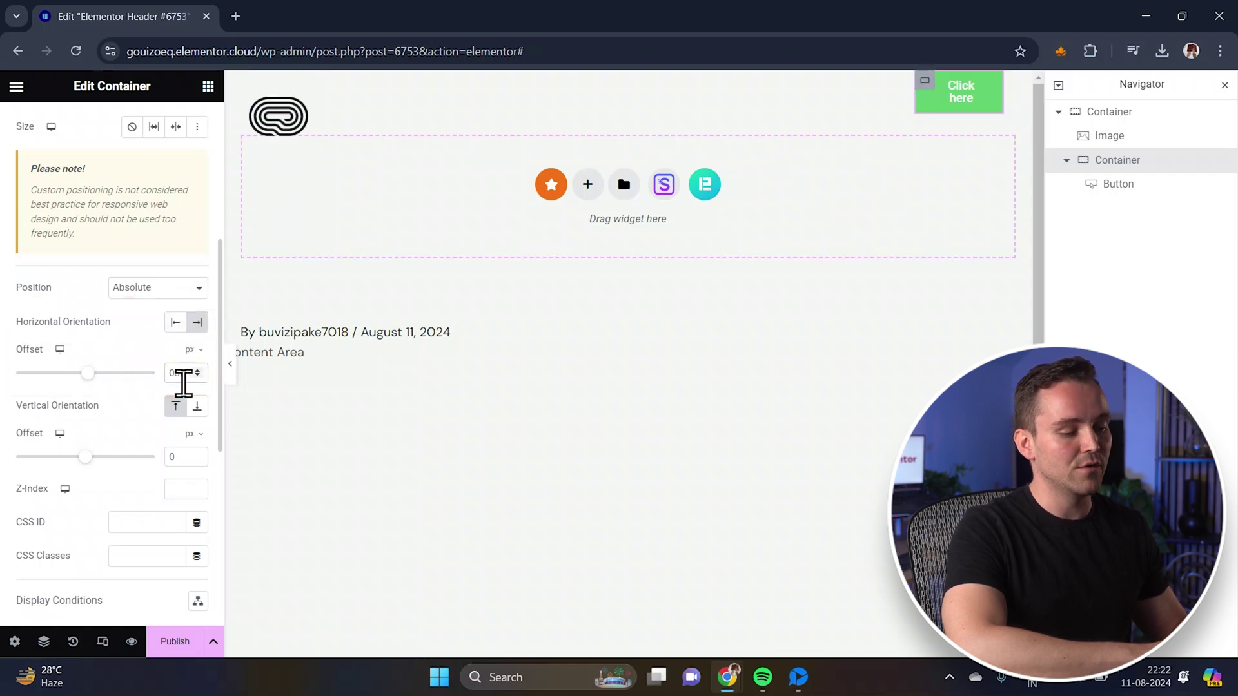
scroll(187, 395, down, 2)
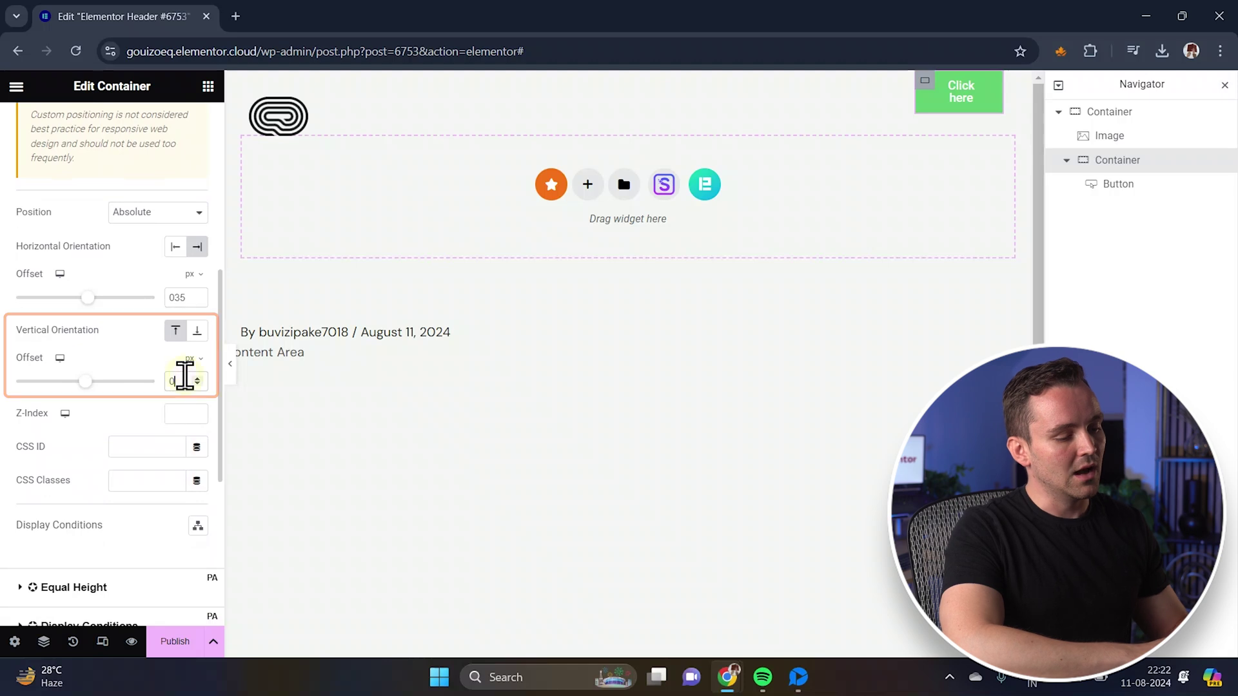
click(185, 375)
text(35)
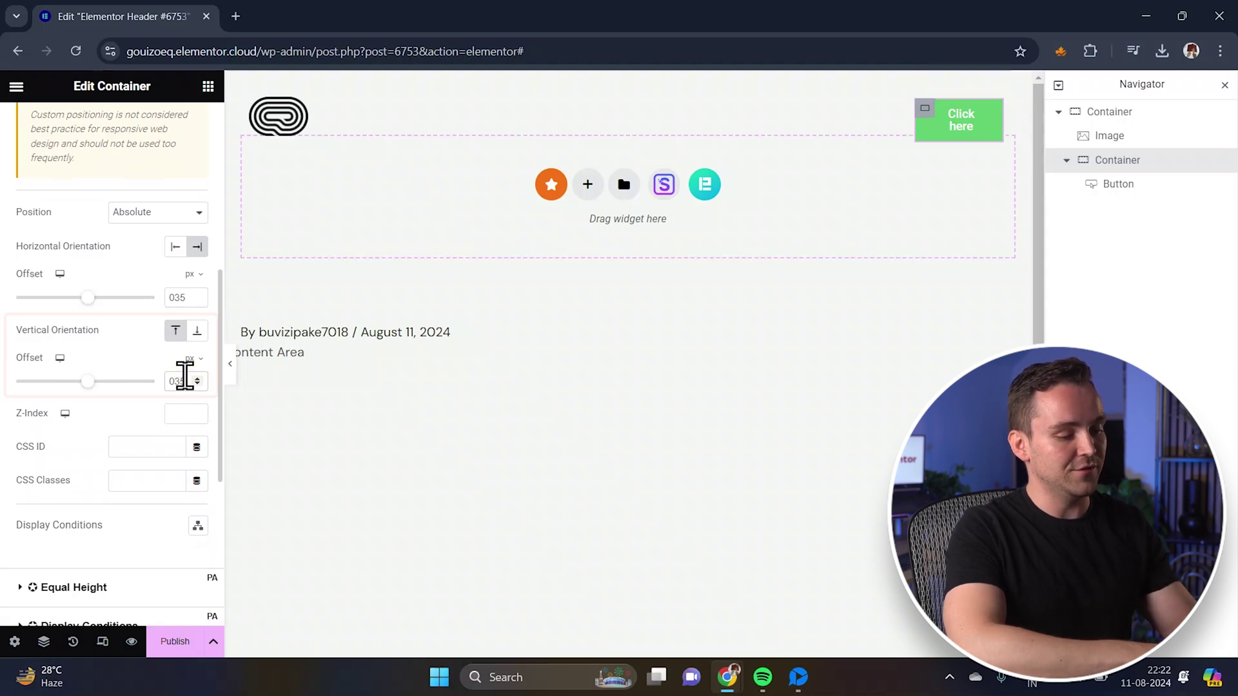
scroll(183, 374, down, 1)
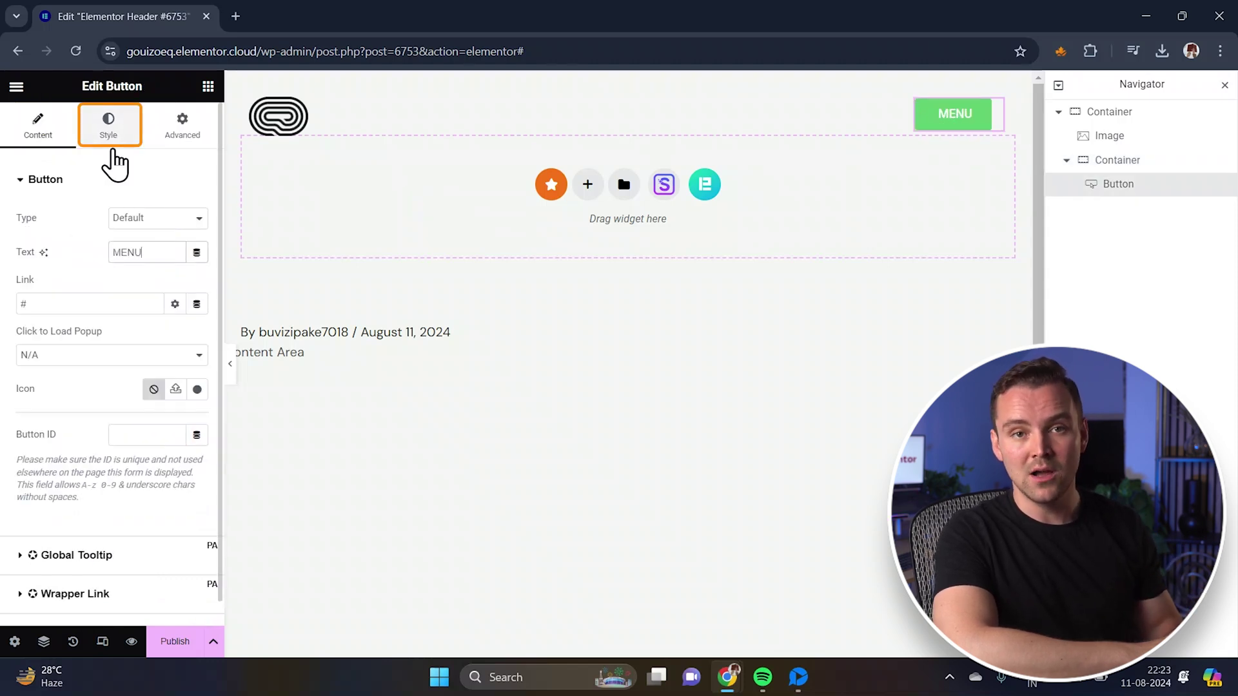
Set the MENU button's typography font family to Poppins.
click(114, 164)
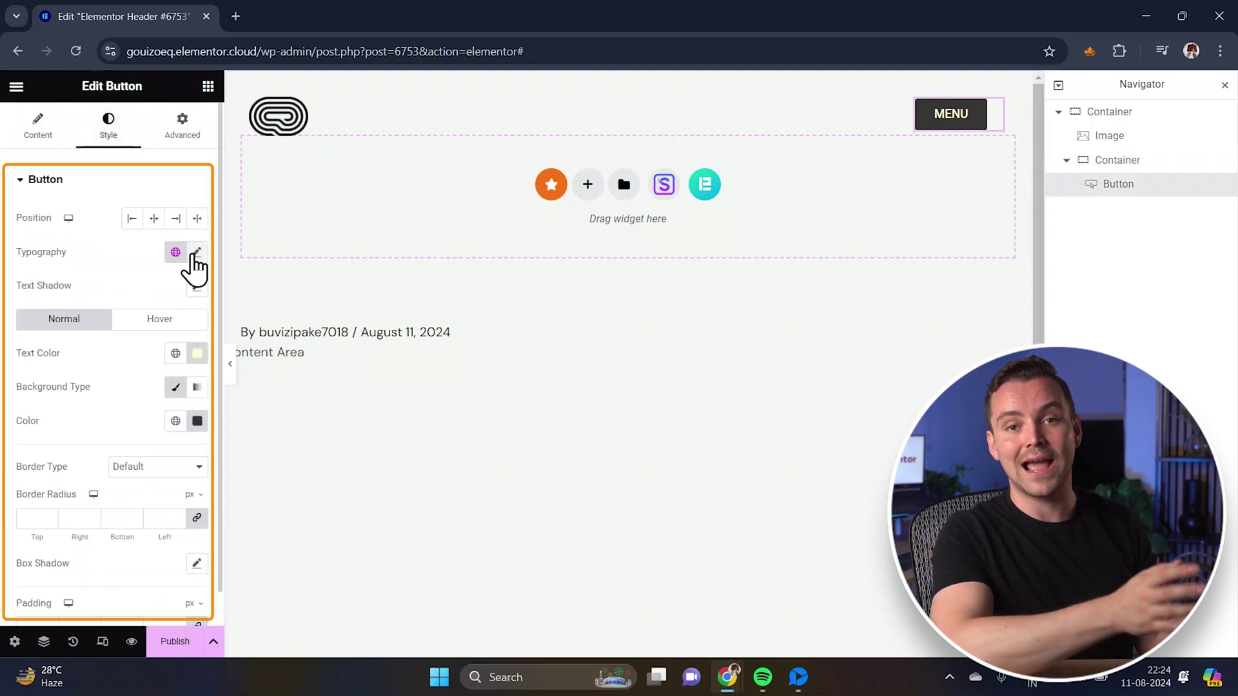
click(197, 256)
click(158, 327)
text(popp)
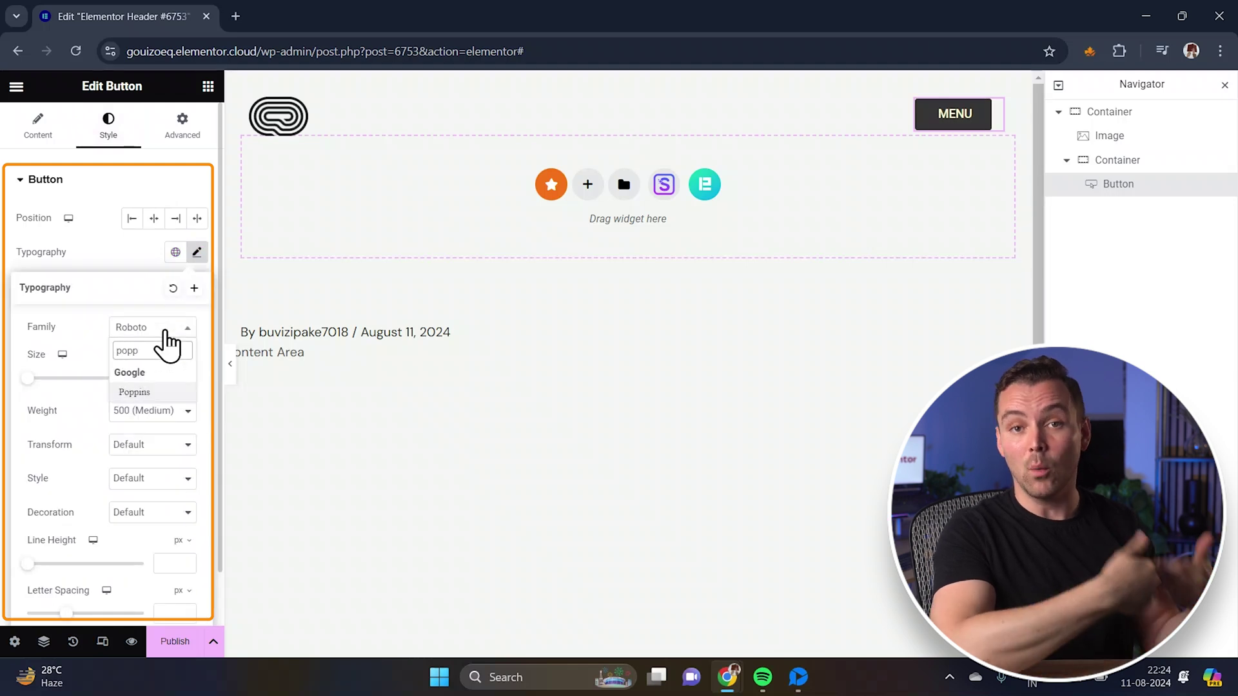
click(159, 394)
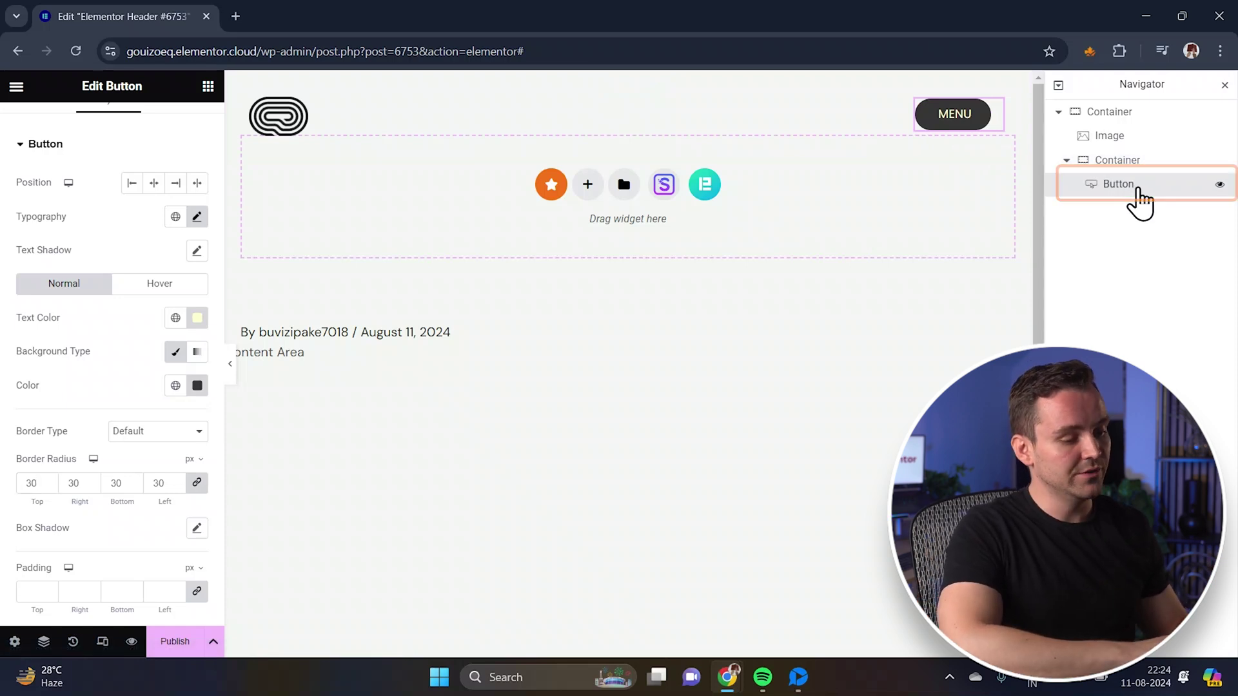
right_click(1138, 196)
Duplicate the MENU button and give the copy a pasted dark text colour.
click(1146, 155)
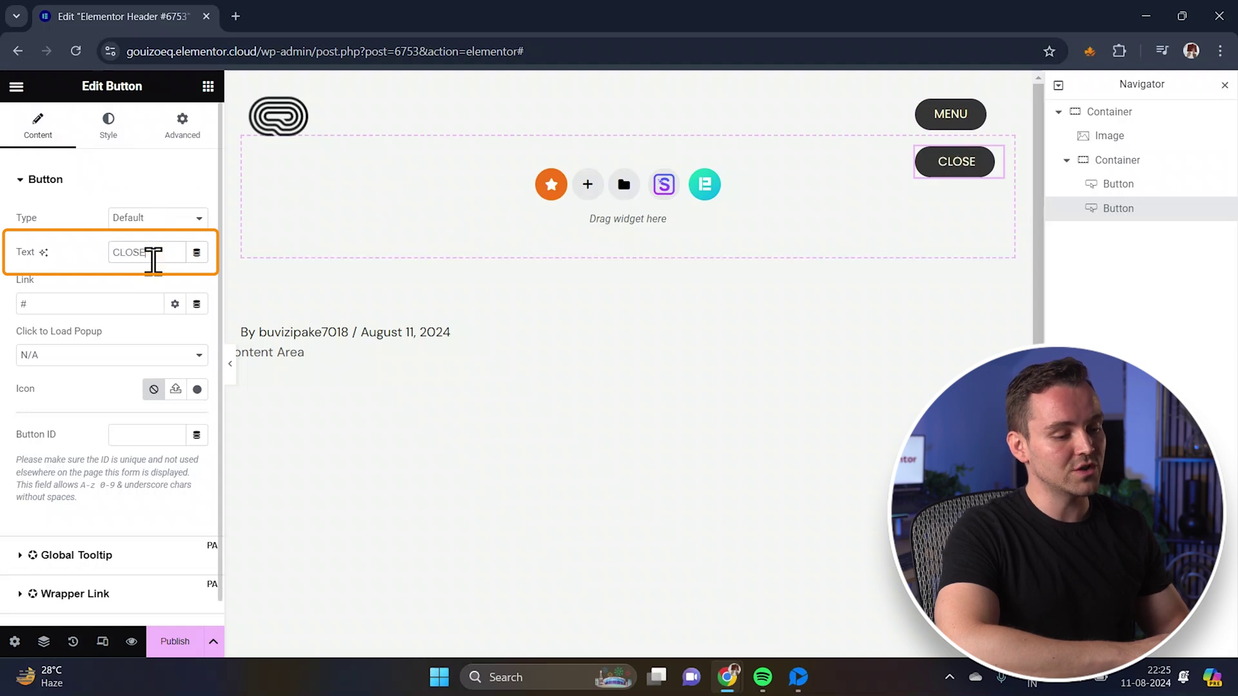
click(109, 132)
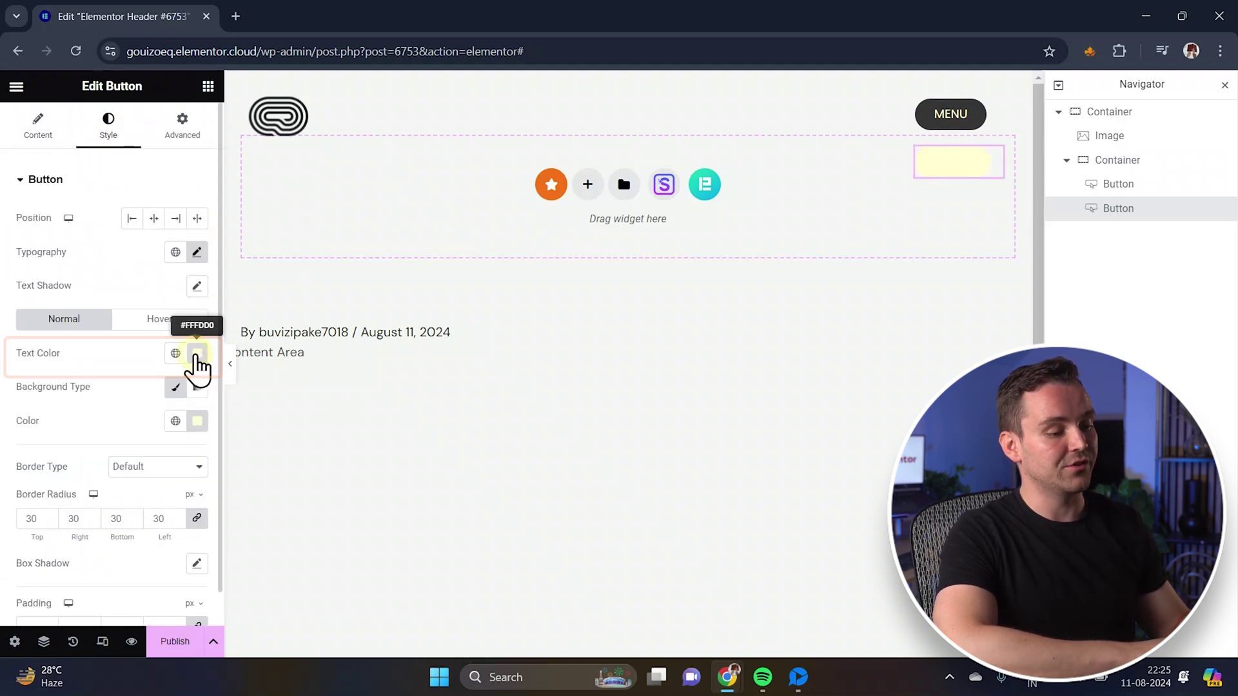
click(196, 355)
click(204, 584)
key(ctrl+v)
click(77, 441)
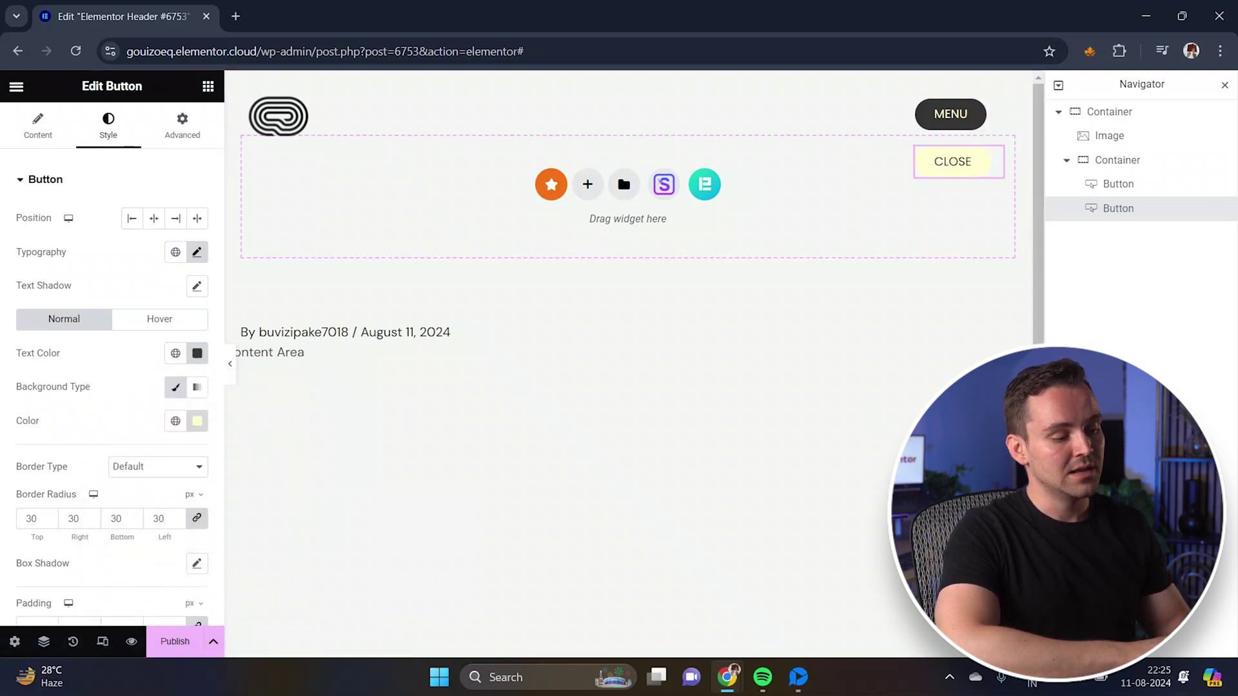
Set the parent button container's gaps to 0 so the buttons touch.
click(1117, 160)
click(37, 135)
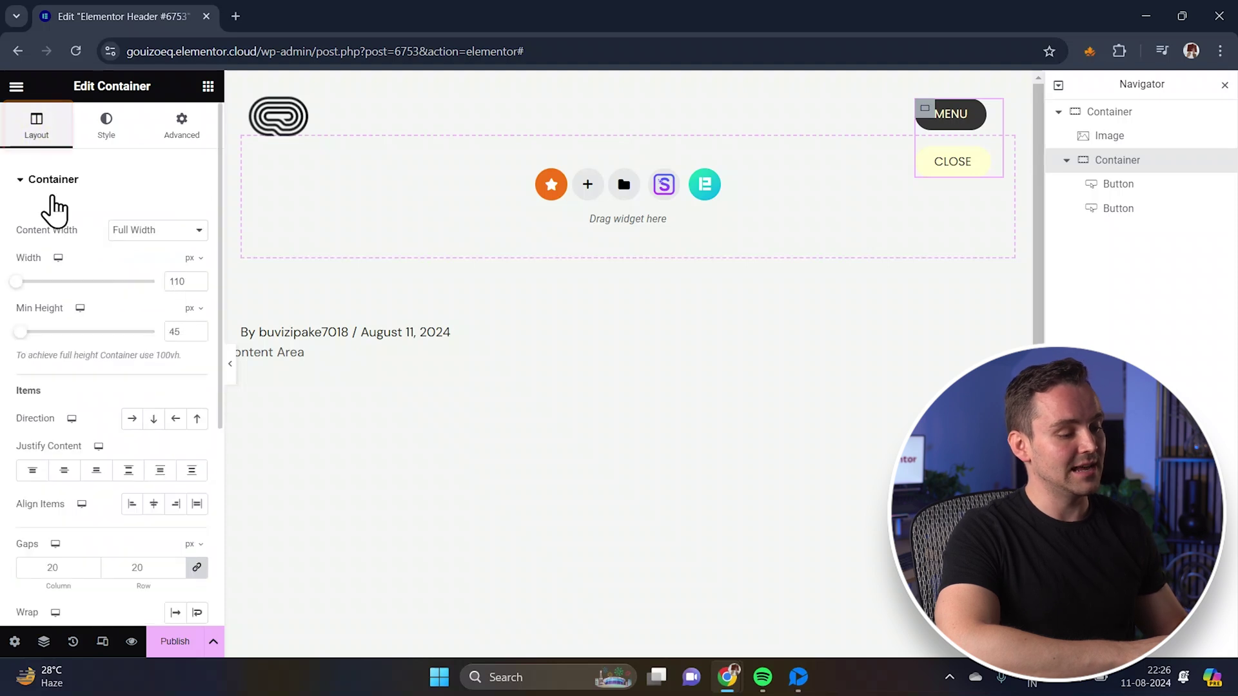
scroll(102, 348, down, 5)
double_click(147, 251)
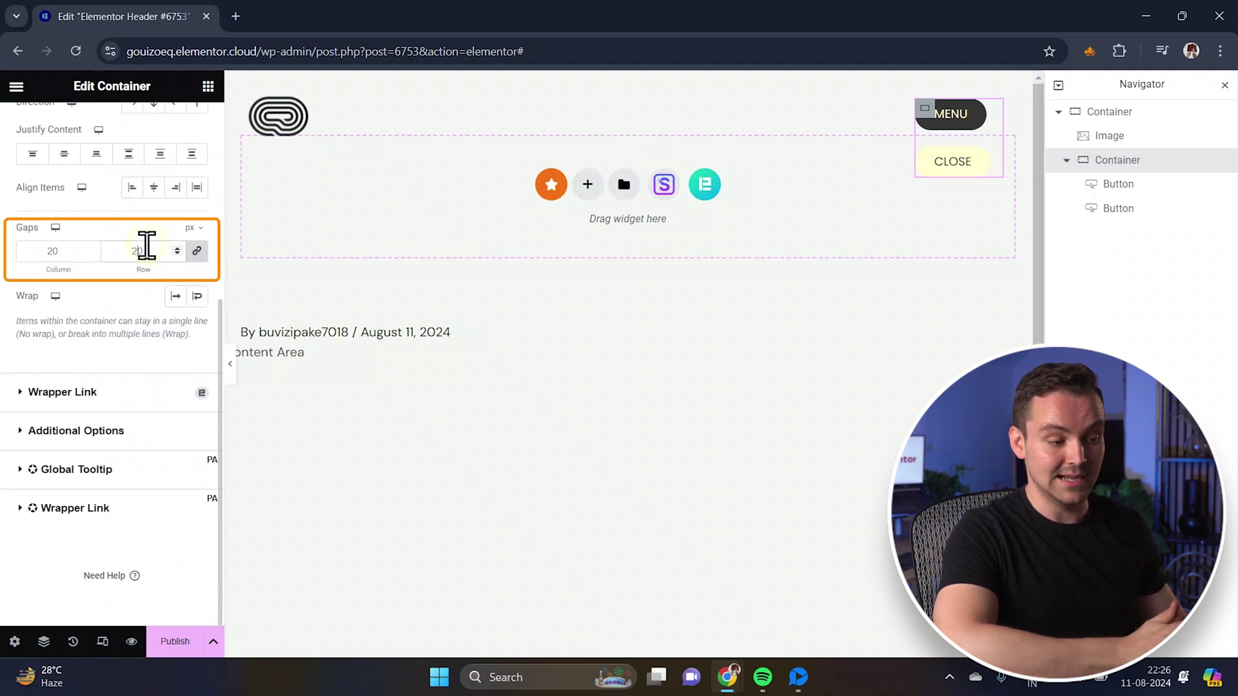
text(0)
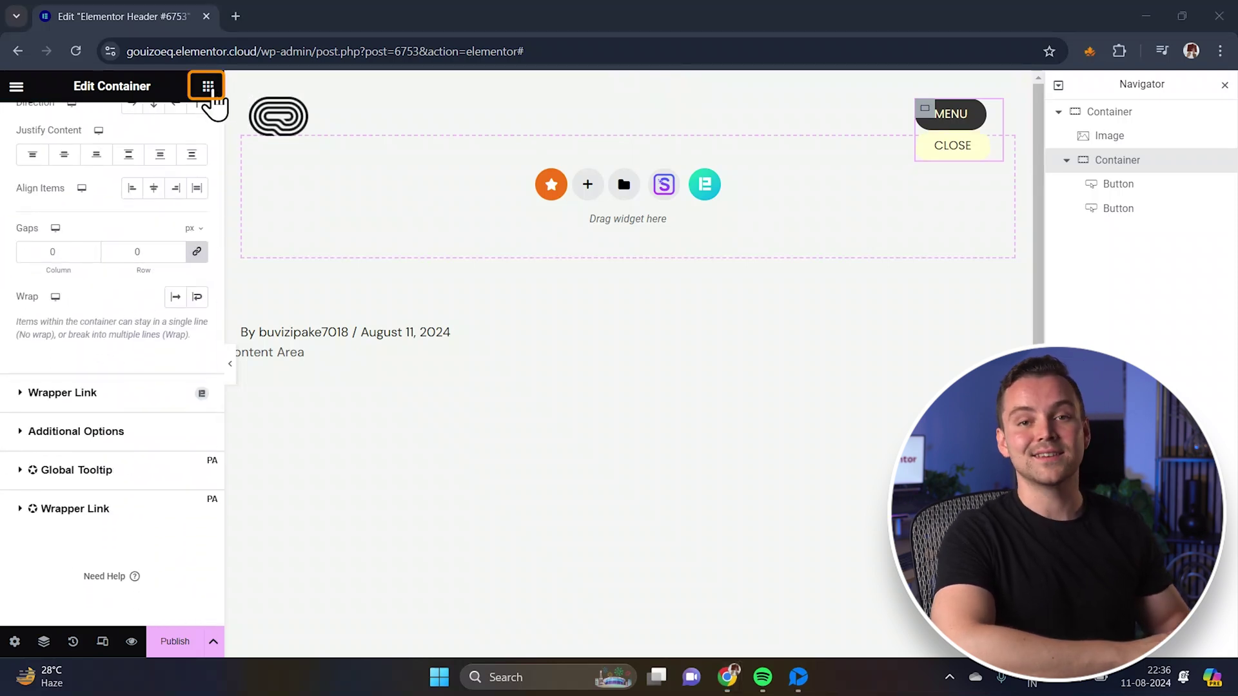
click(208, 86)
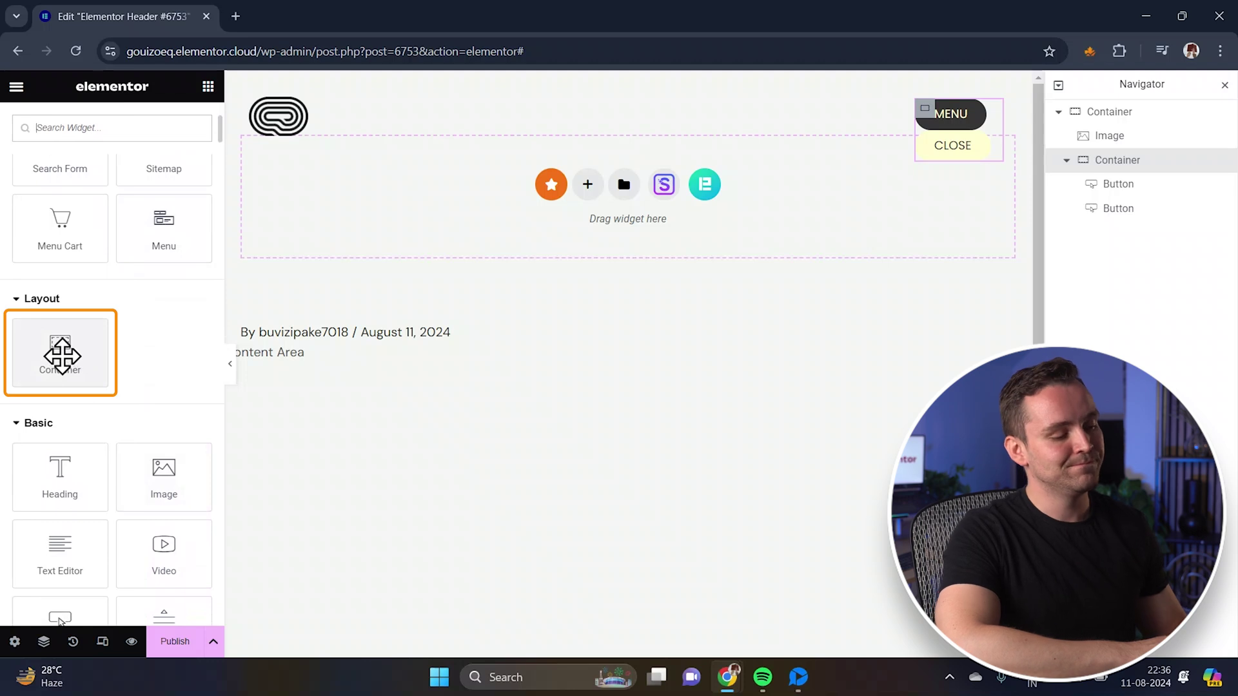
Add a new container after the buttons in Navigator and set its Position to Absolute.
drag(57, 355, 306, 136)
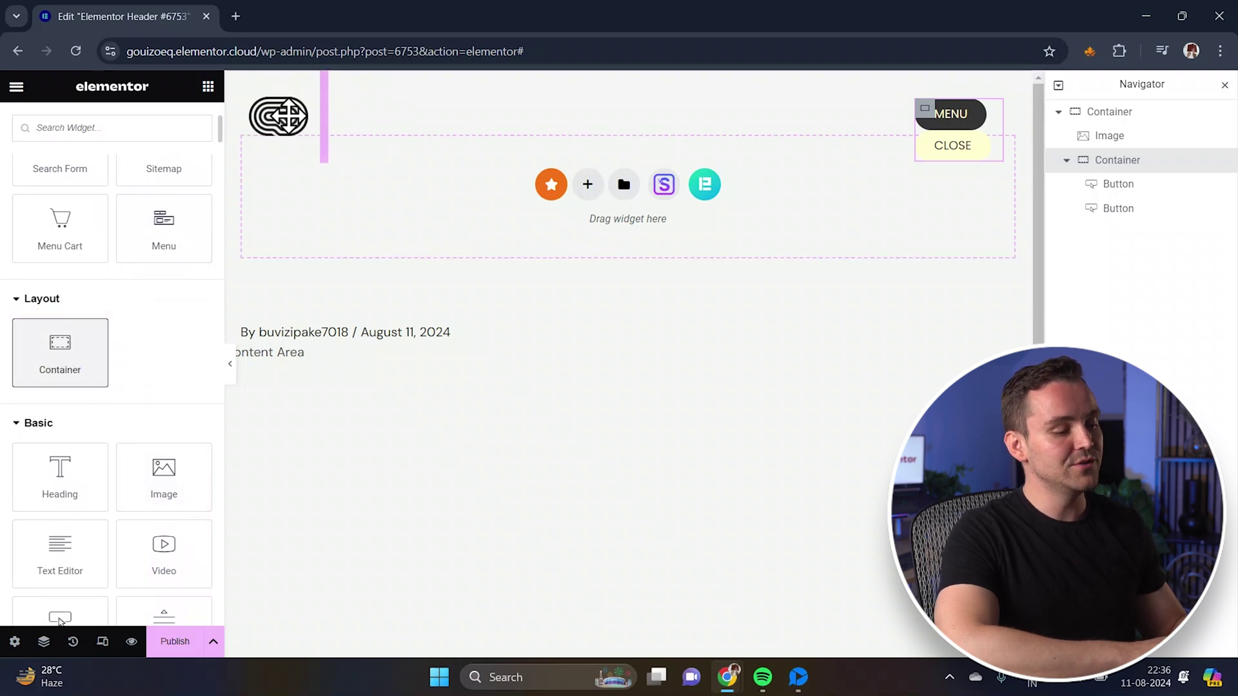
drag(1083, 161, 1082, 244)
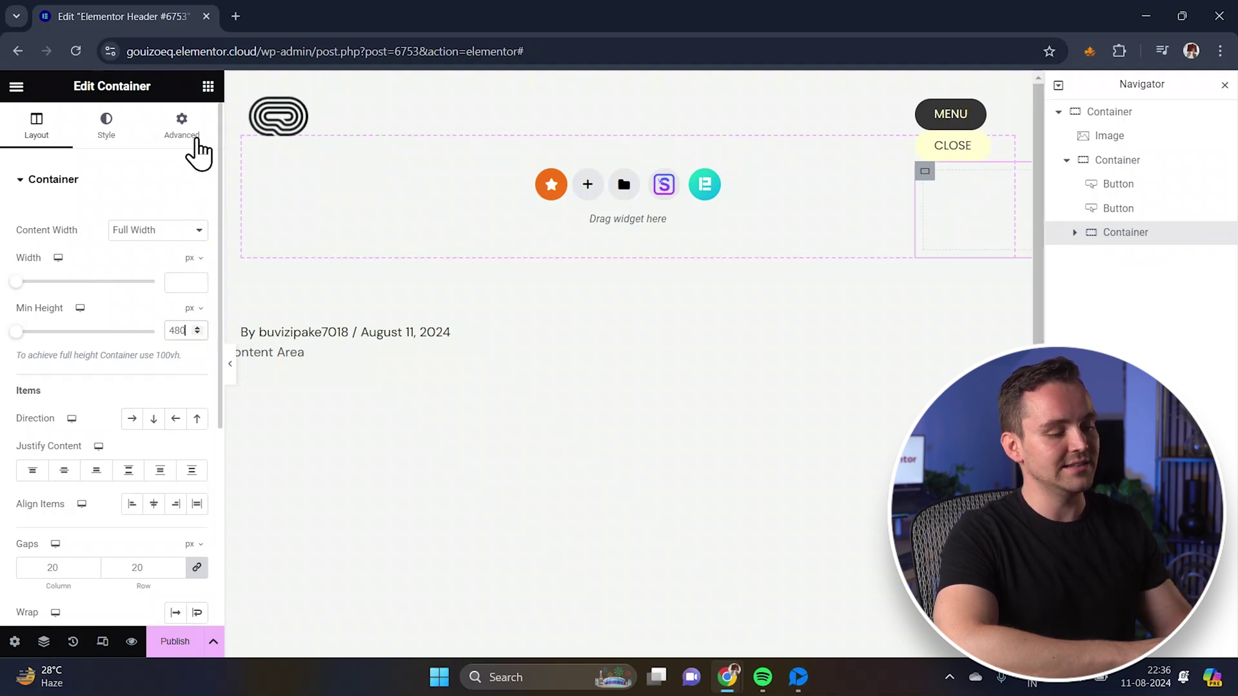
click(196, 142)
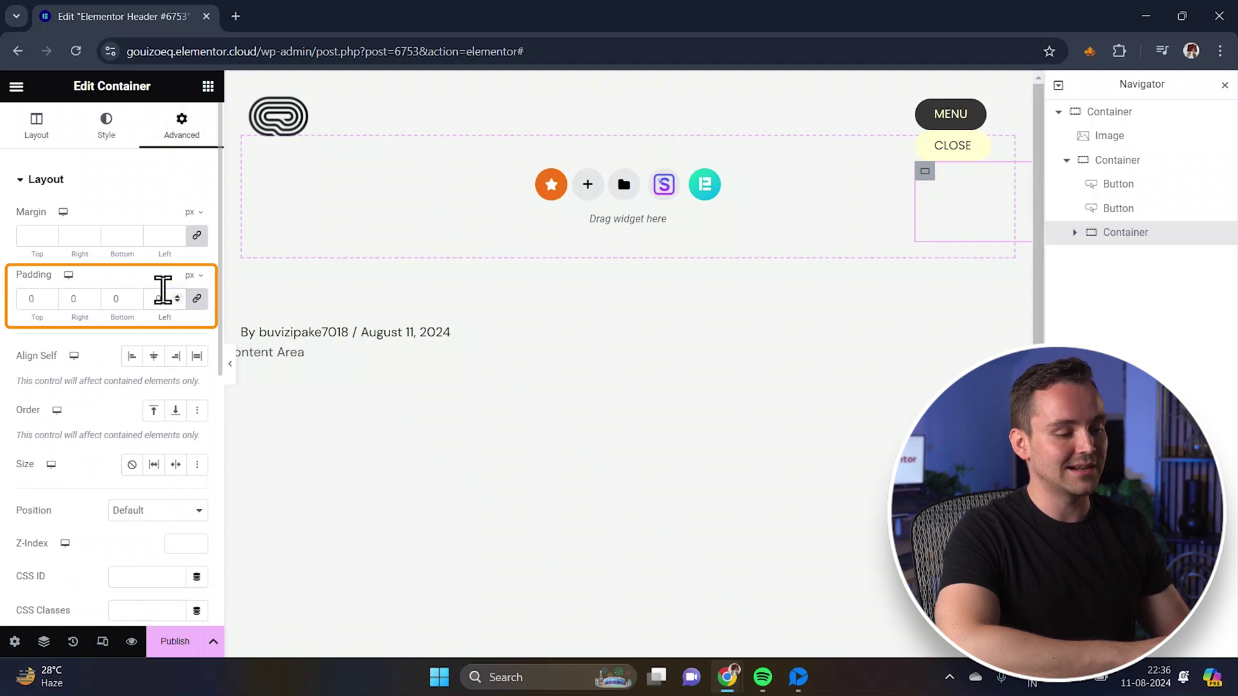
scroll(116, 490, down, 2)
click(138, 418)
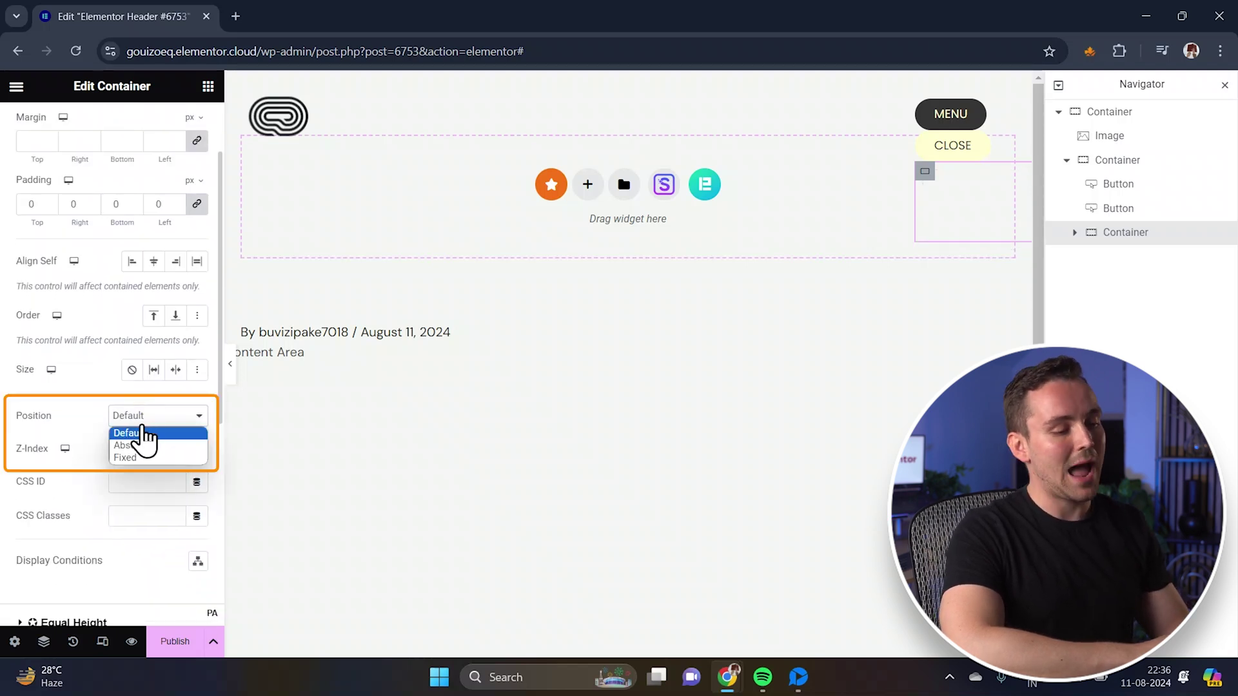
click(139, 445)
Anchor the new container to the Right with 10 px top and right offsets.
scroll(145, 455, down, 3)
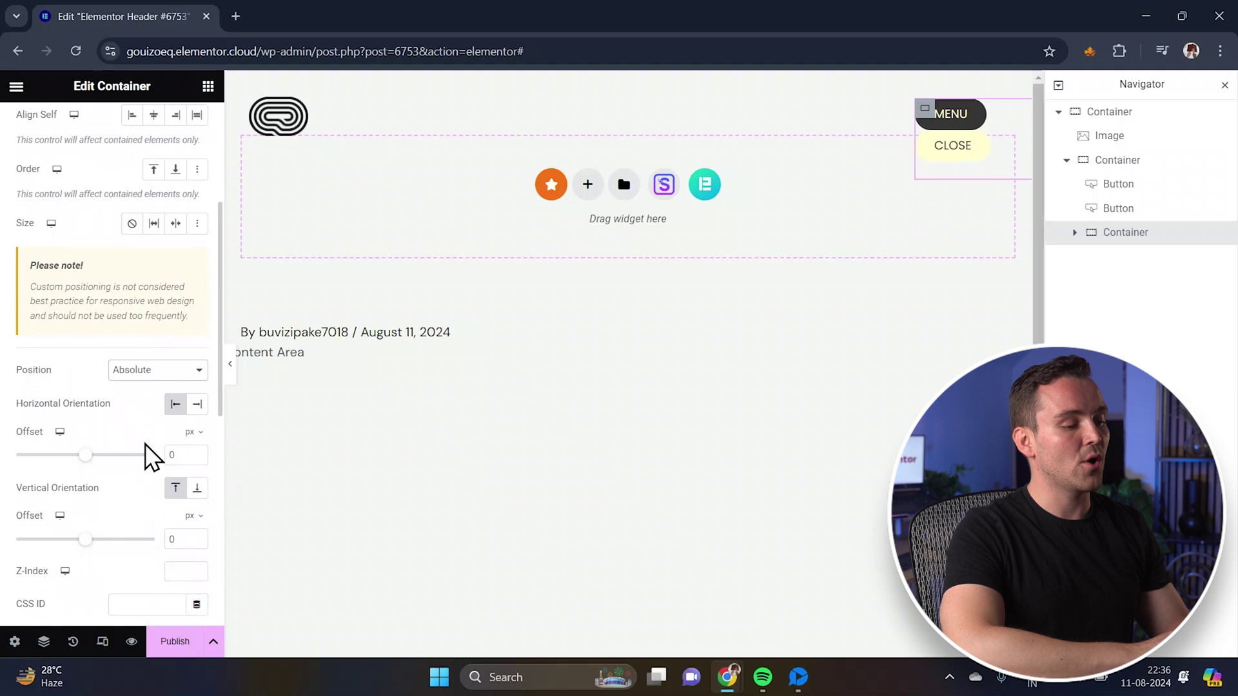
scroll(152, 457, down, 2)
click(197, 302)
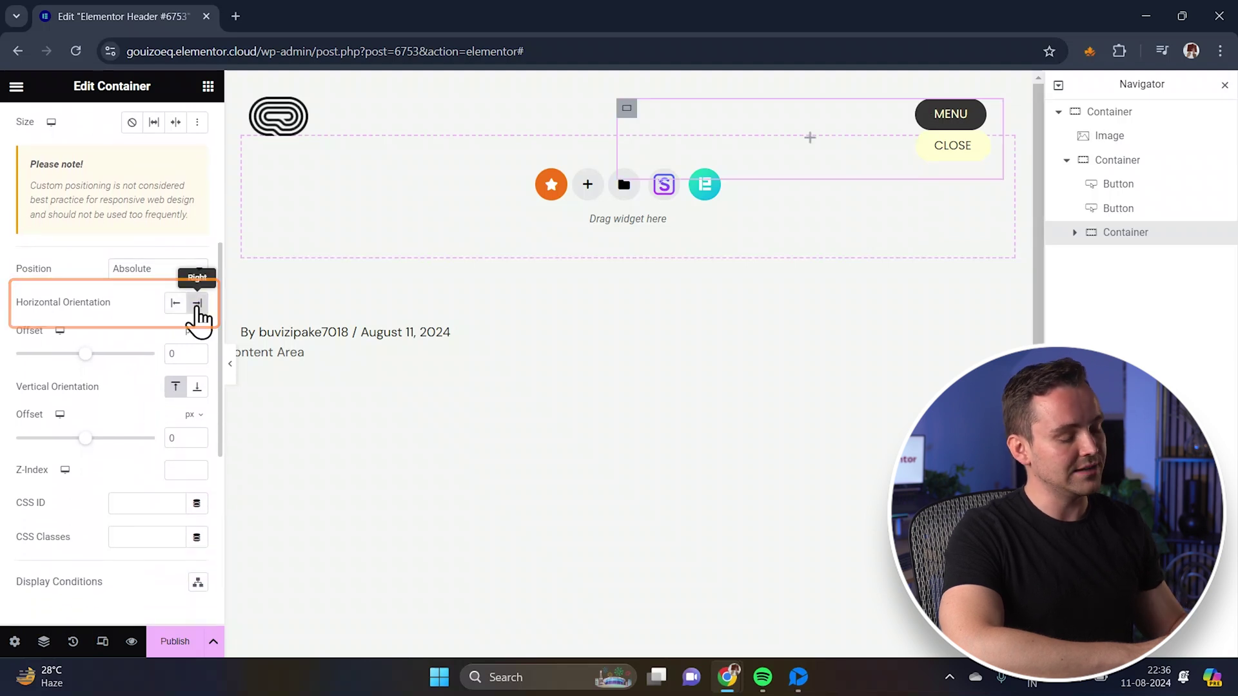
scroll(185, 348, down, 2)
click(185, 343)
scroll(193, 359, down, 1)
text(10)
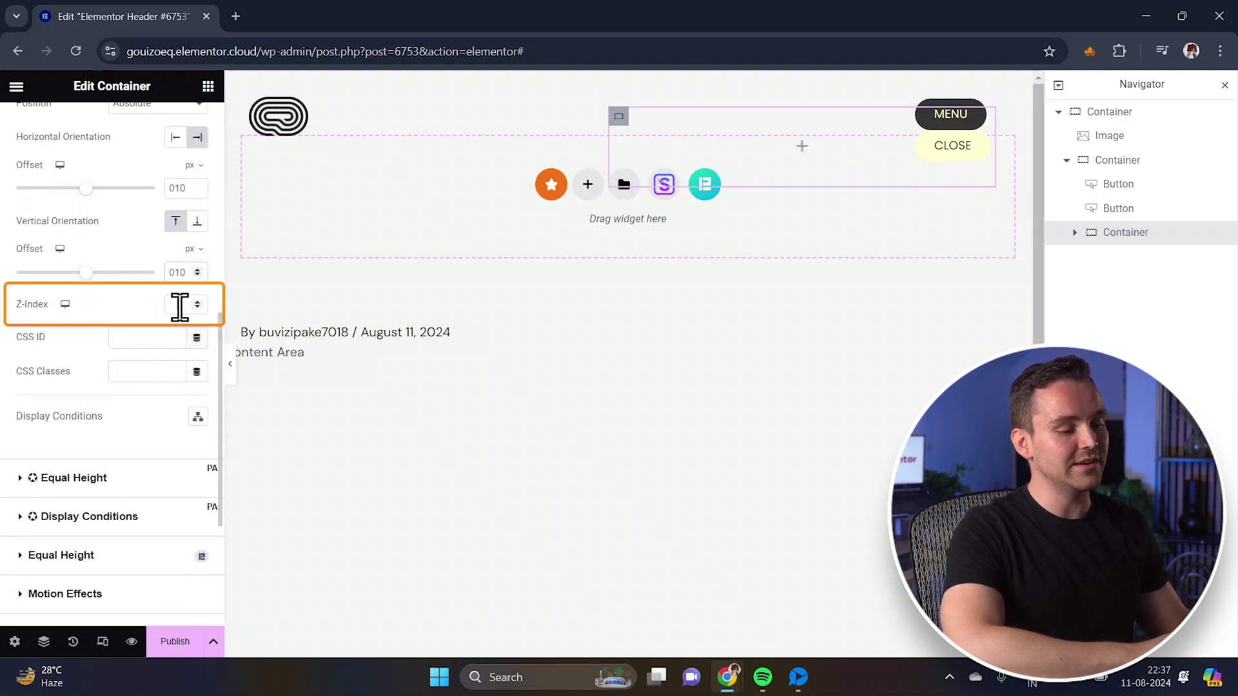
text(10)
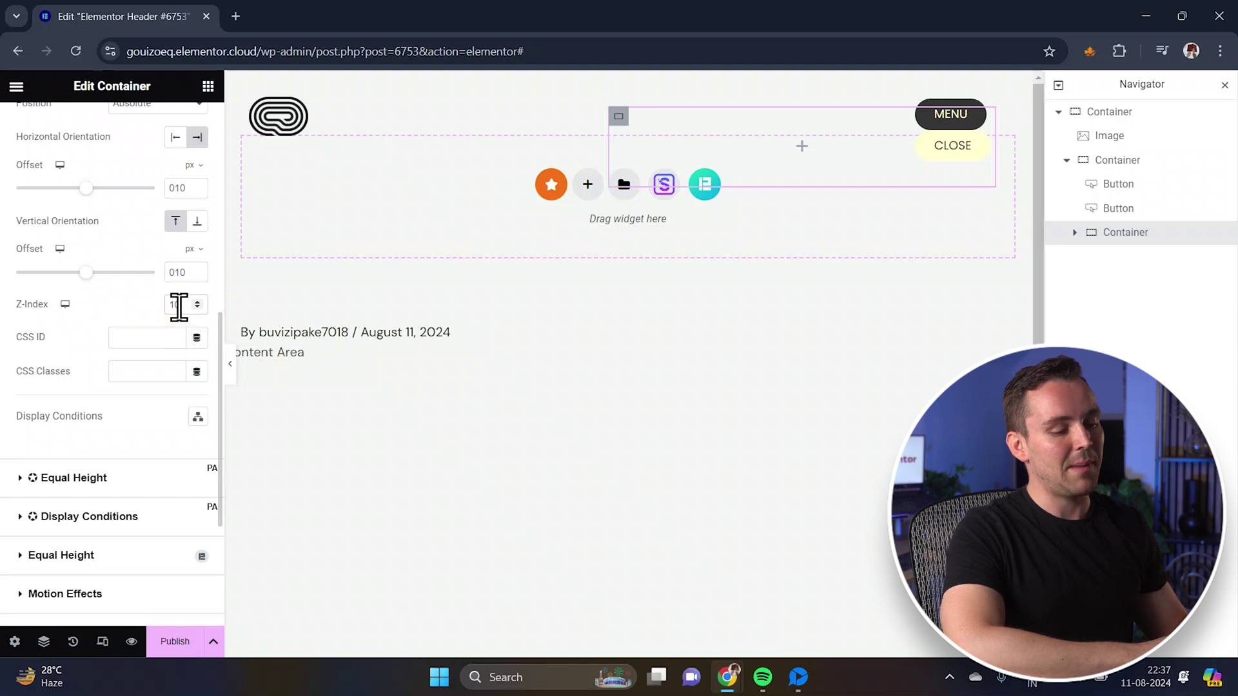
Give the panel container a Classic background colour of #363636.
scroll(167, 264, up, 8)
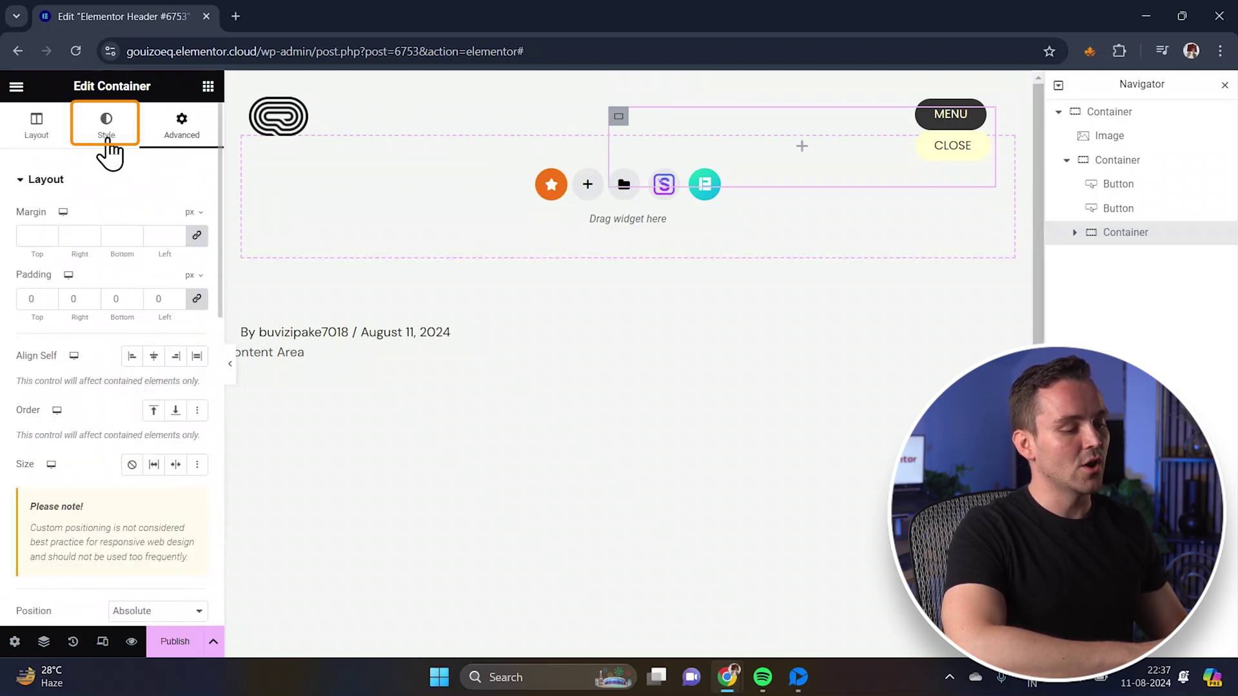
click(104, 132)
scroll(102, 387, down, 2)
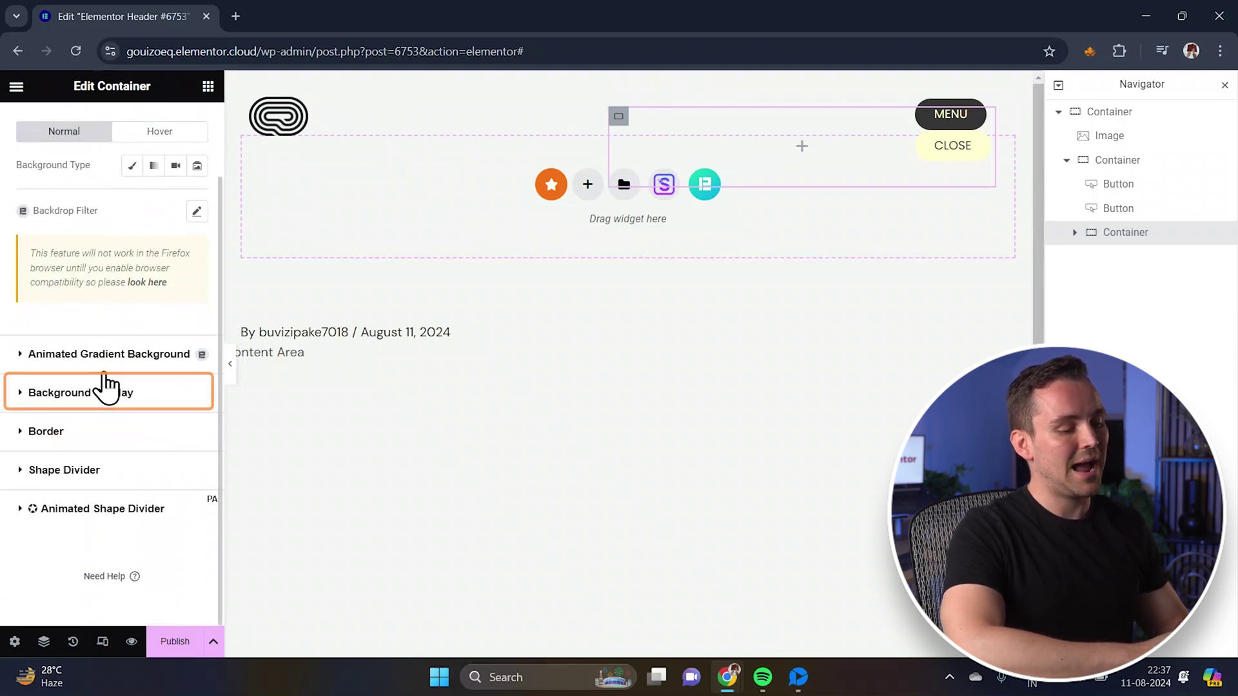
click(113, 393)
click(176, 330)
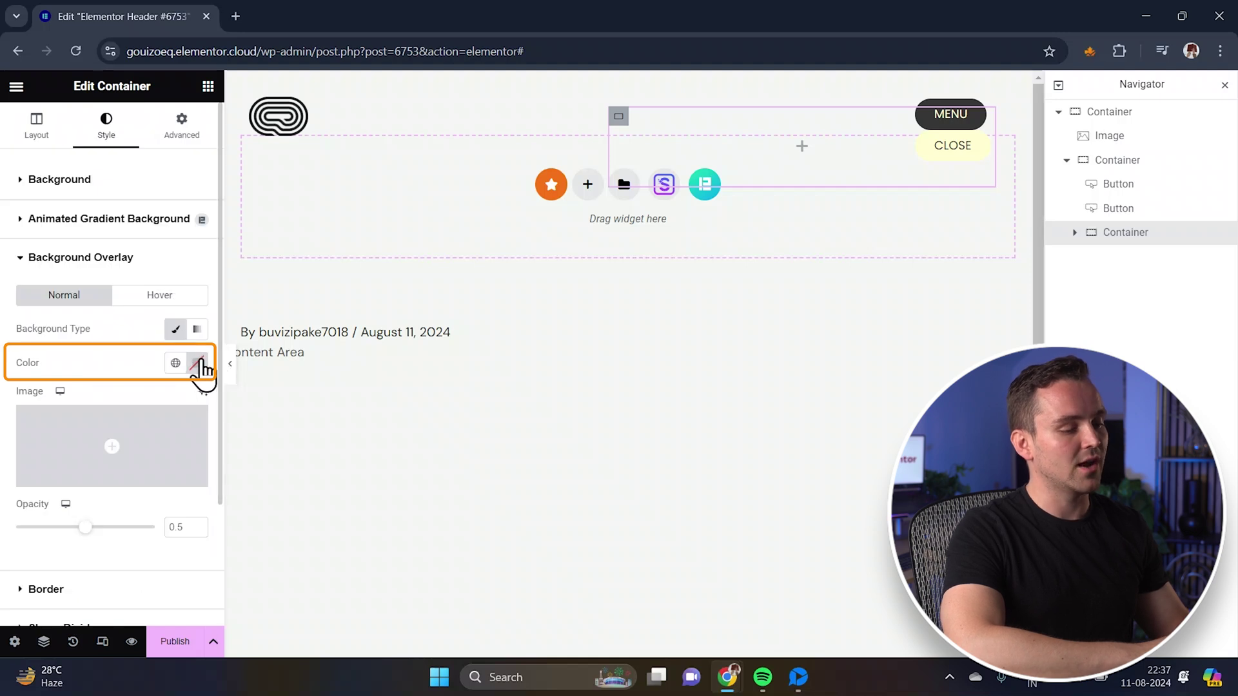
click(197, 363)
drag(113, 524, 168, 522)
click(84, 540)
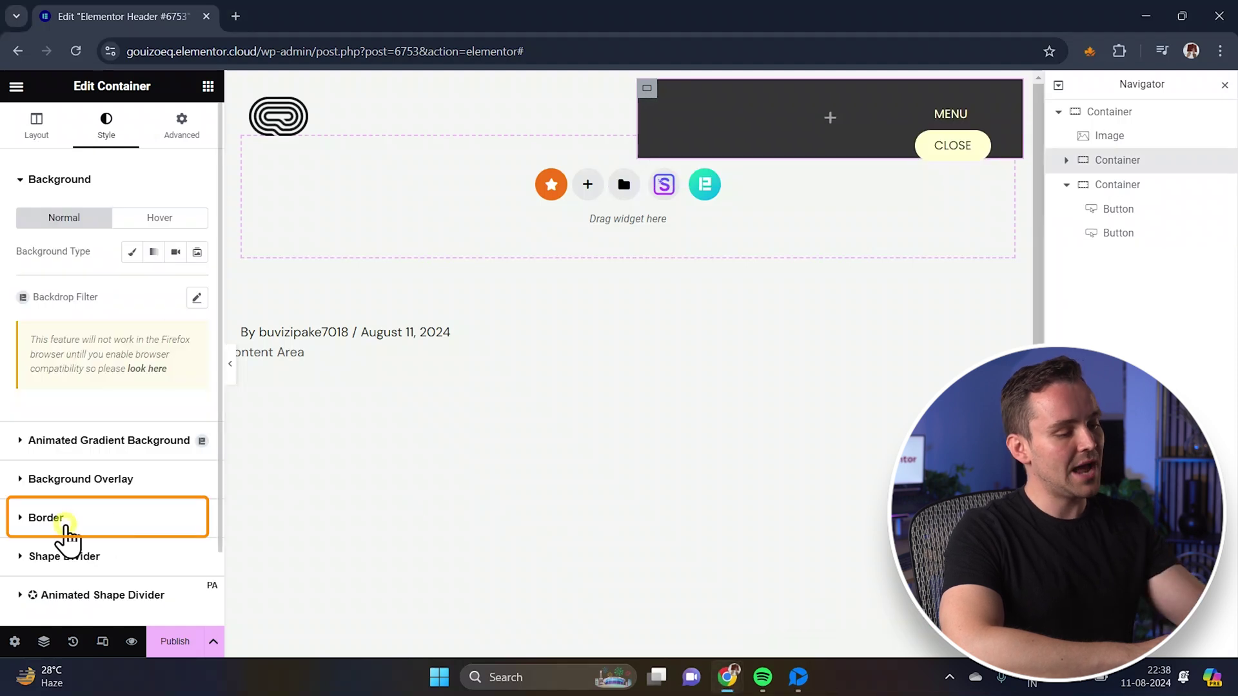
Set the panel container's border radius to 28 px.
click(62, 525)
click(32, 419)
text(28)
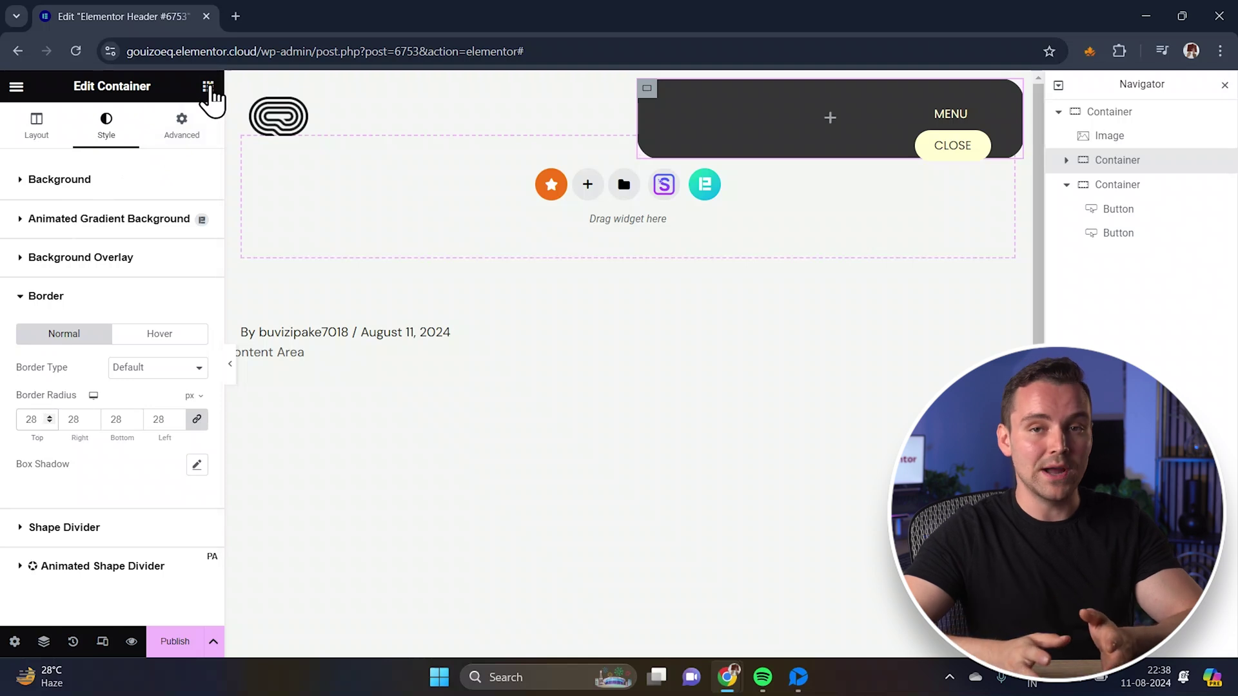
click(208, 87)
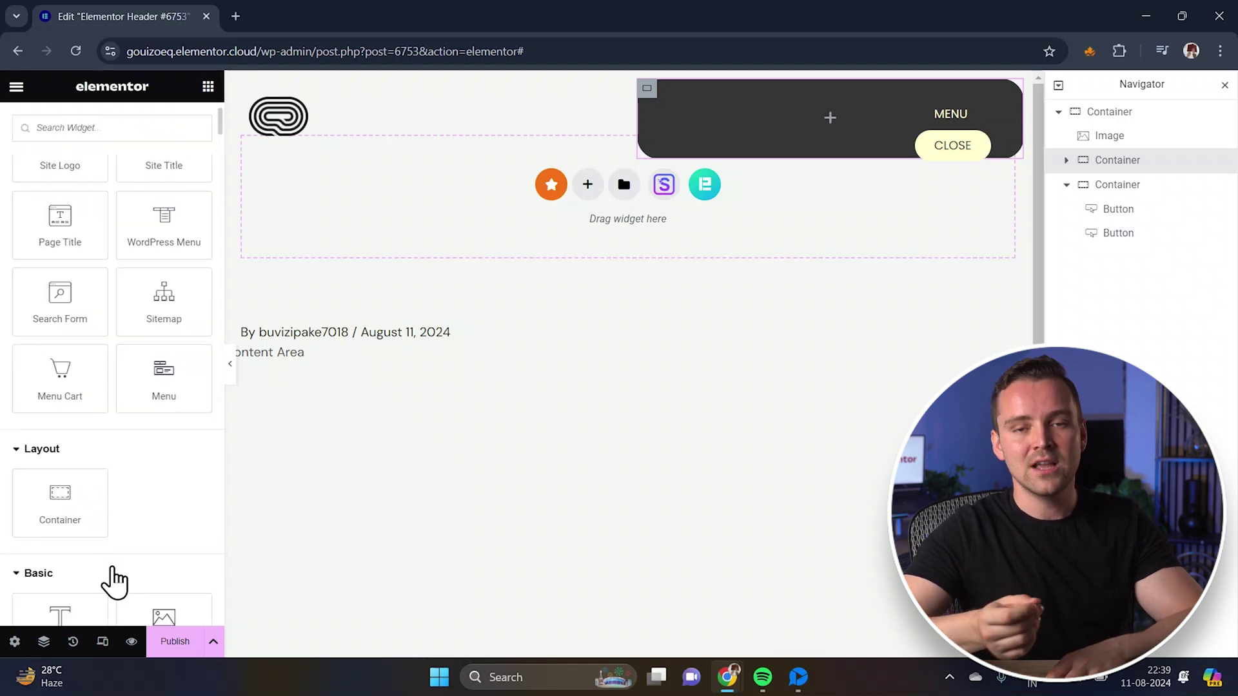
click(71, 510)
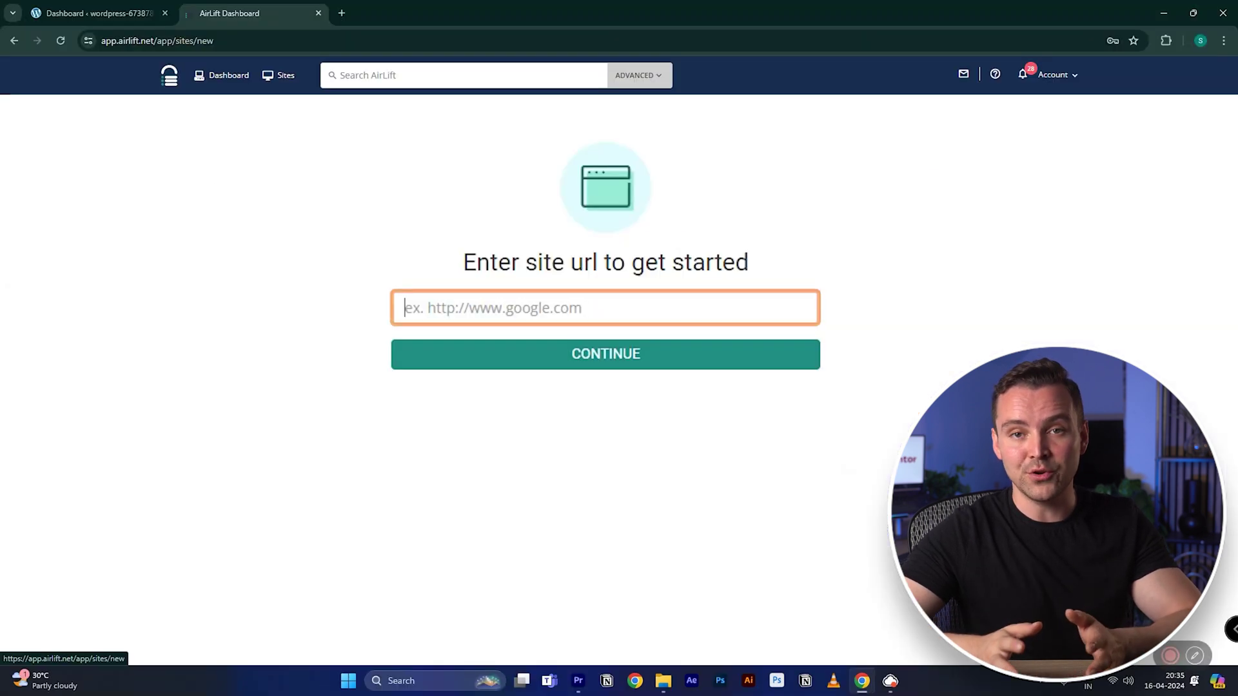
text(https://wordpress-673878-4448699.cloudwaysapps.com/)
click(509, 359)
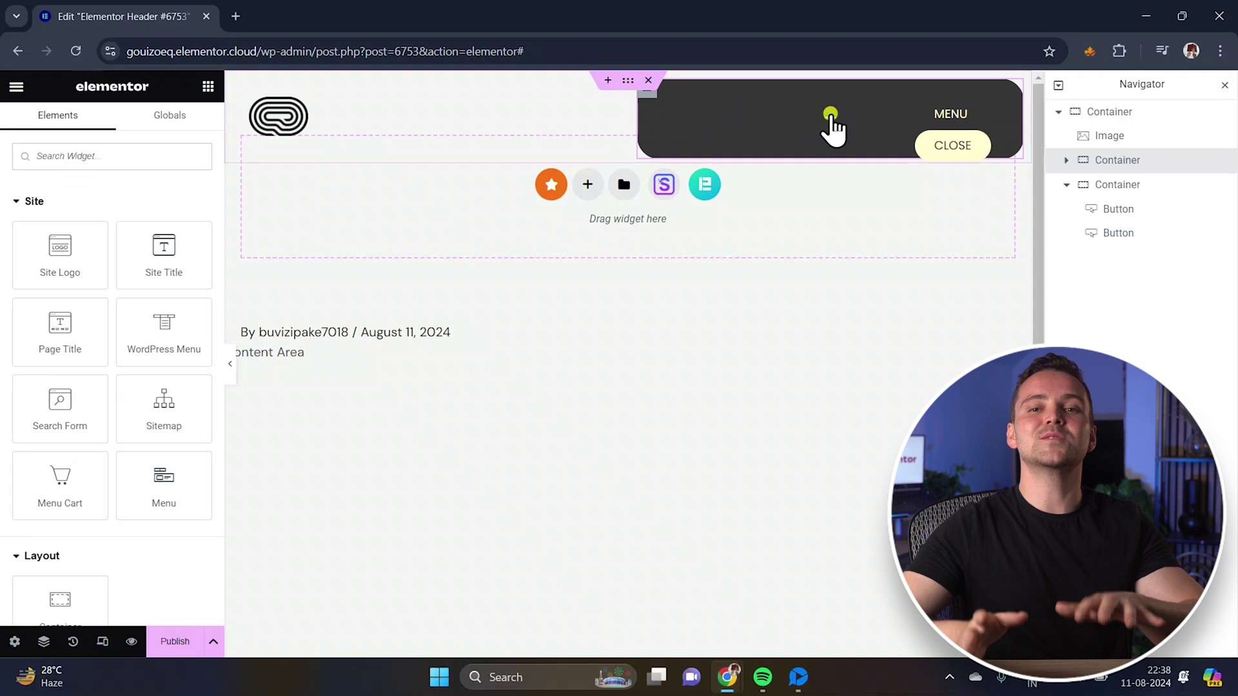
Add a nested container in the dark panel and place an Icon List widget in it.
scroll(115, 585, down, 2)
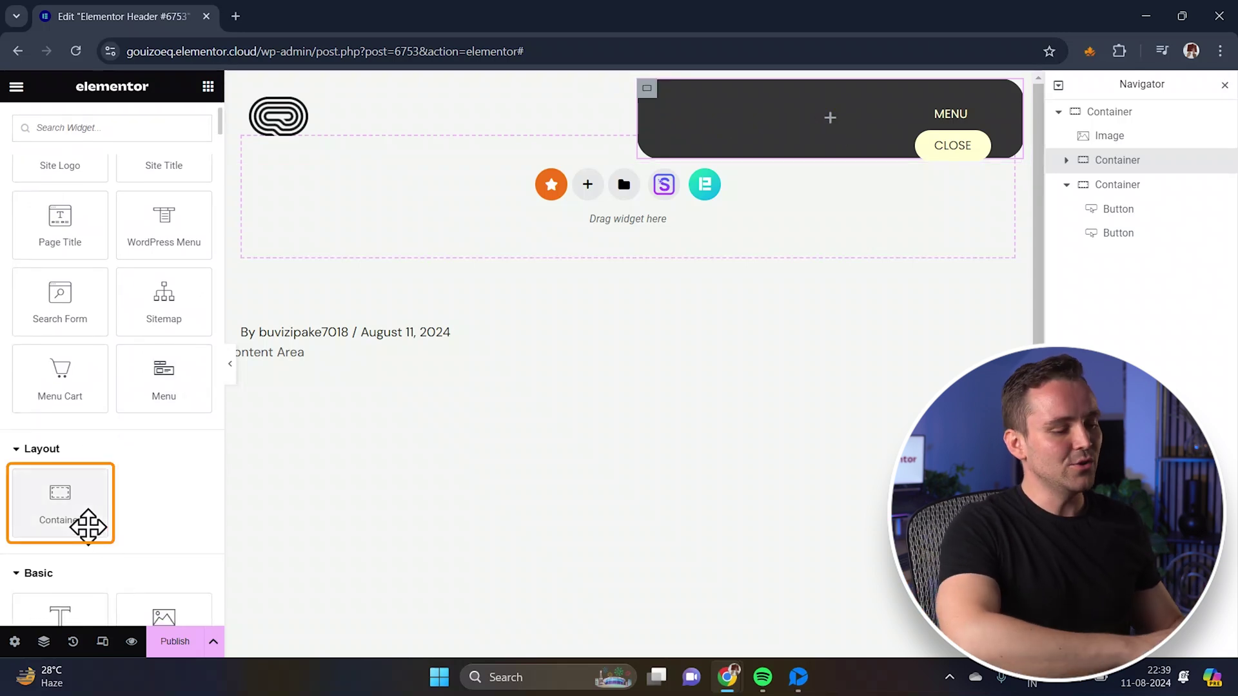
click(69, 523)
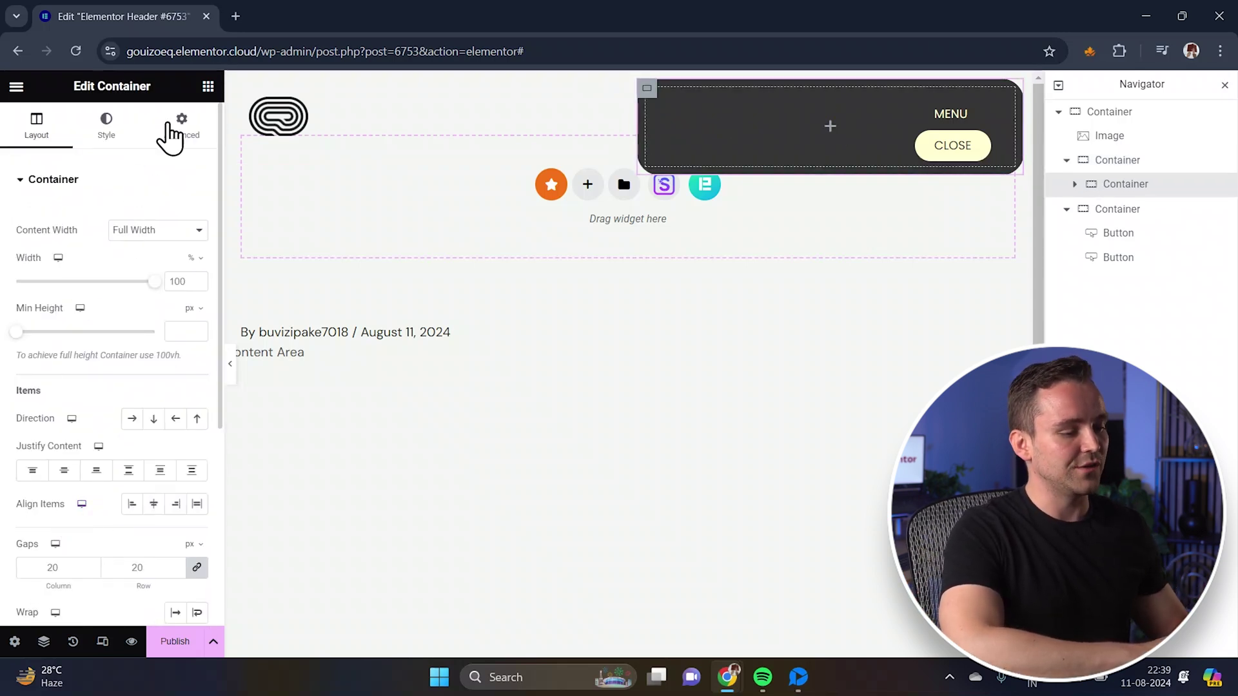
click(207, 86)
text(icon)
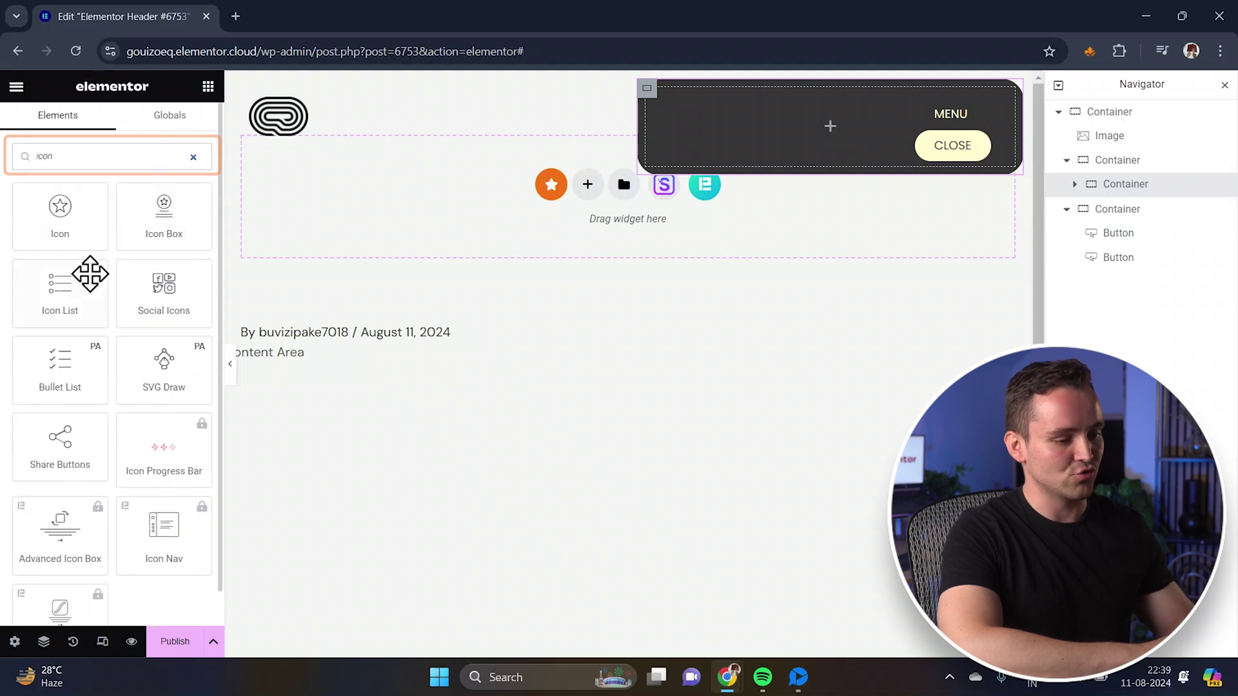
drag(90, 274, 73, 288)
click(74, 288)
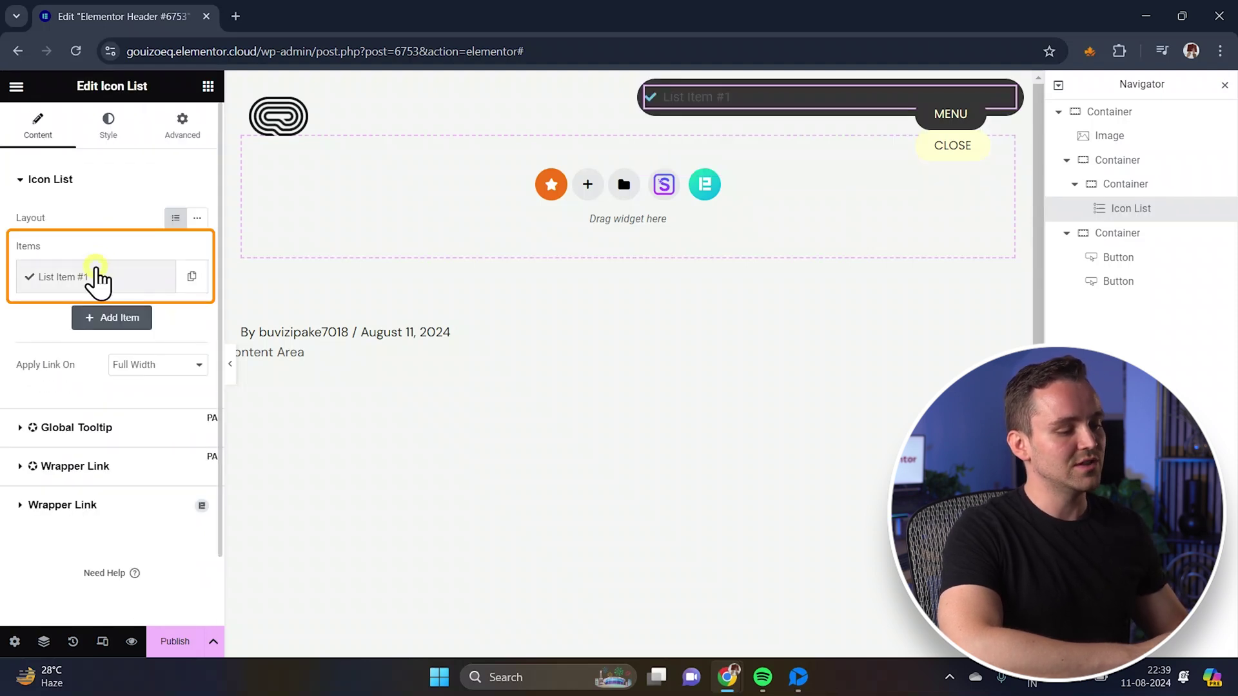
Give the first list item an arrow icon and duplicate it for HOME, ABOUT US, SHOP, CONTACT.
click(97, 277)
mouse_move(144, 440)
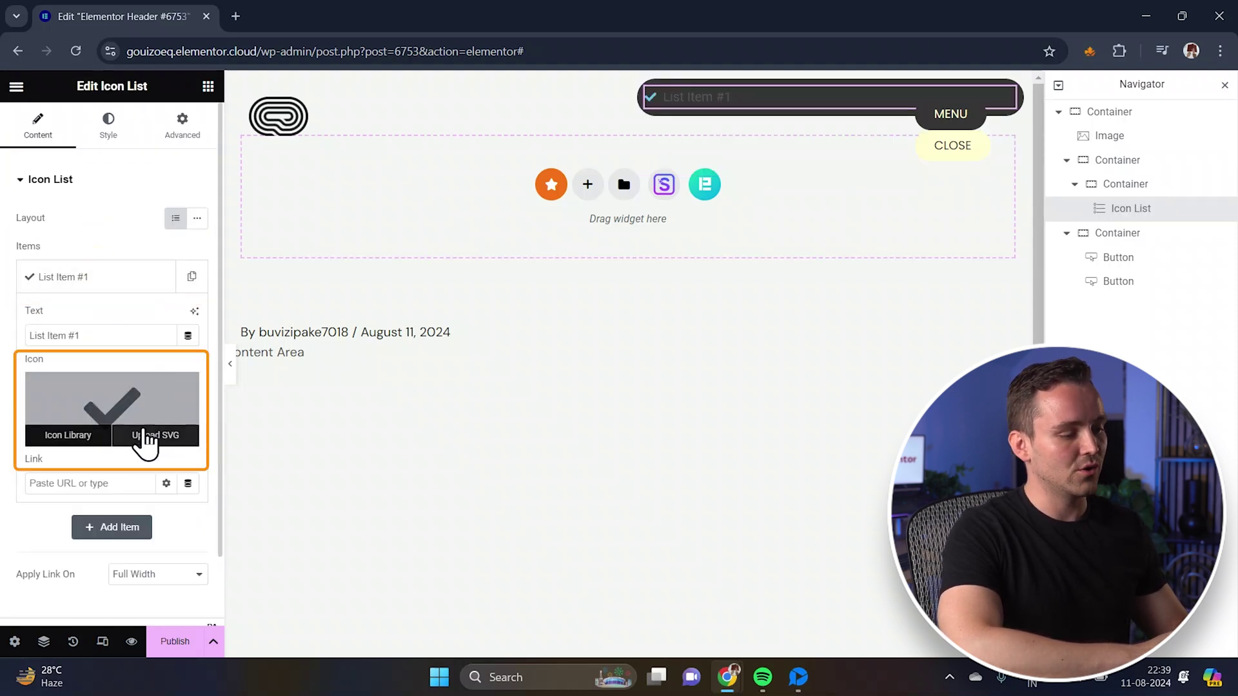
click(67, 439)
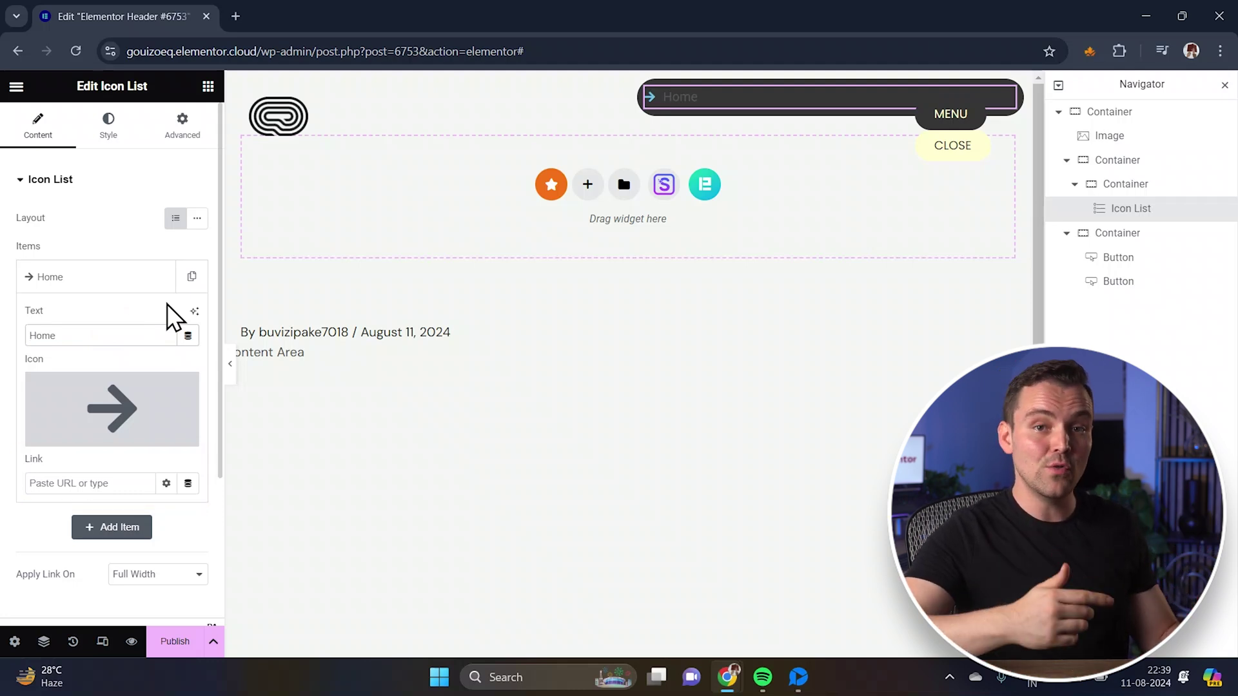
click(183, 288)
click(191, 278)
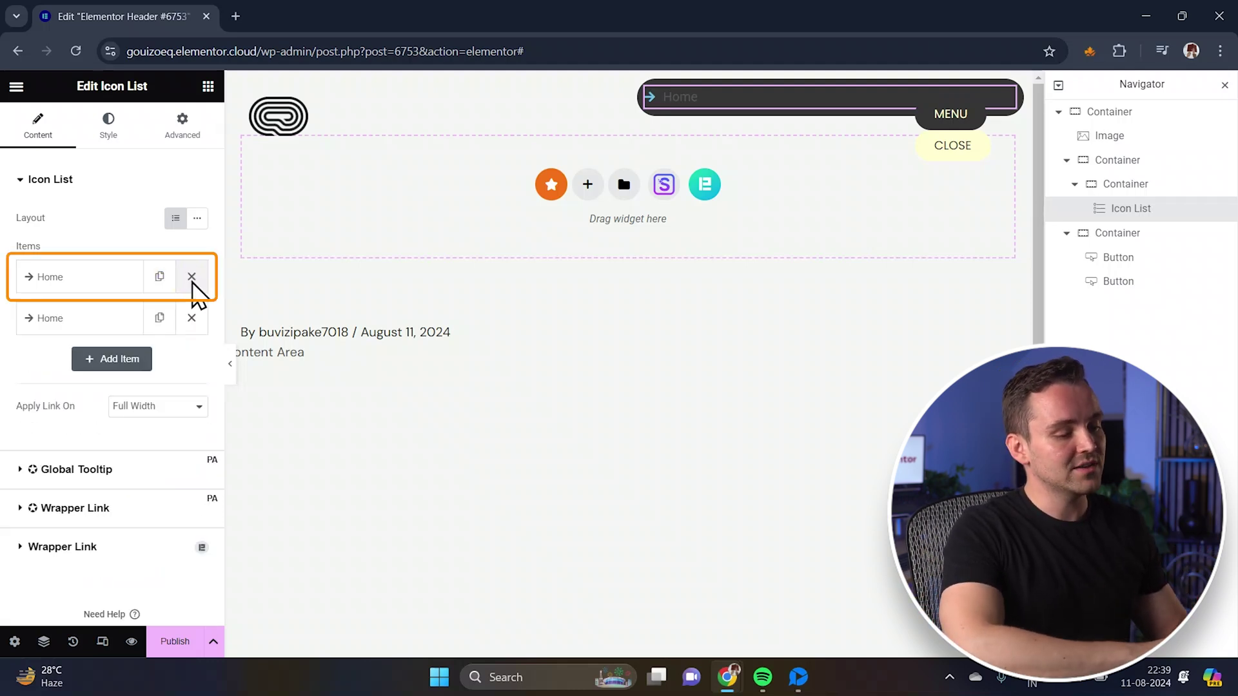
click(159, 318)
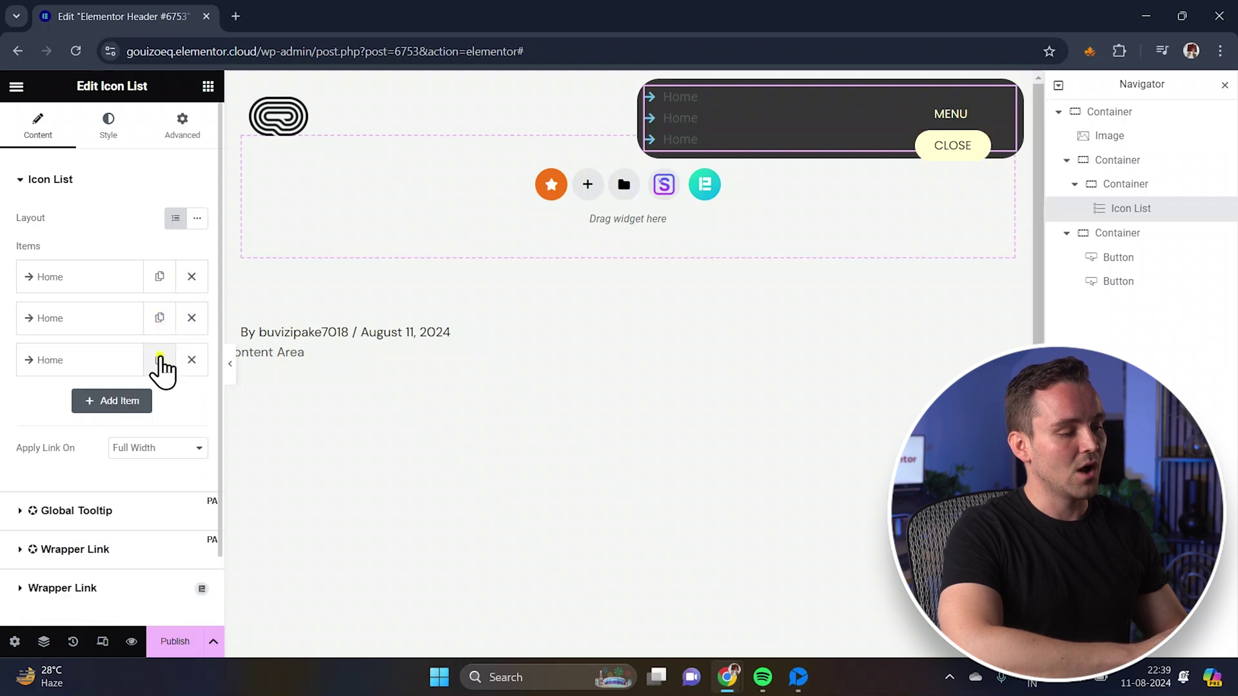
click(159, 361)
click(159, 401)
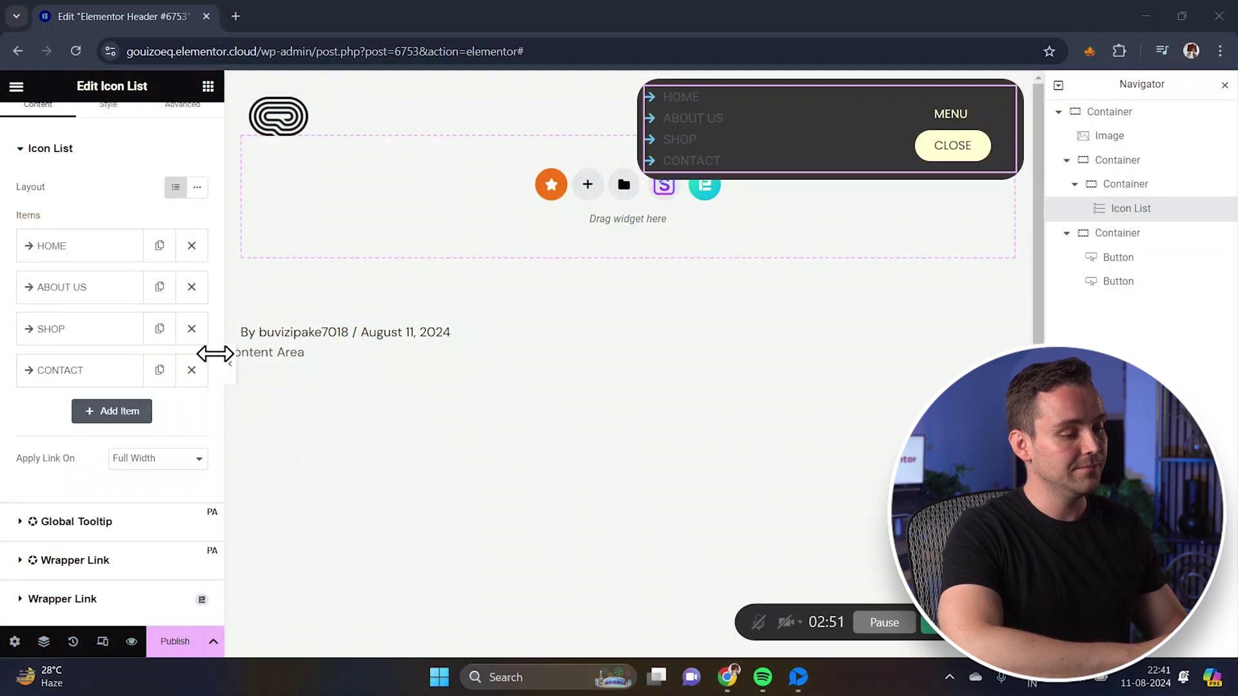
scroll(60, 174, up, 2)
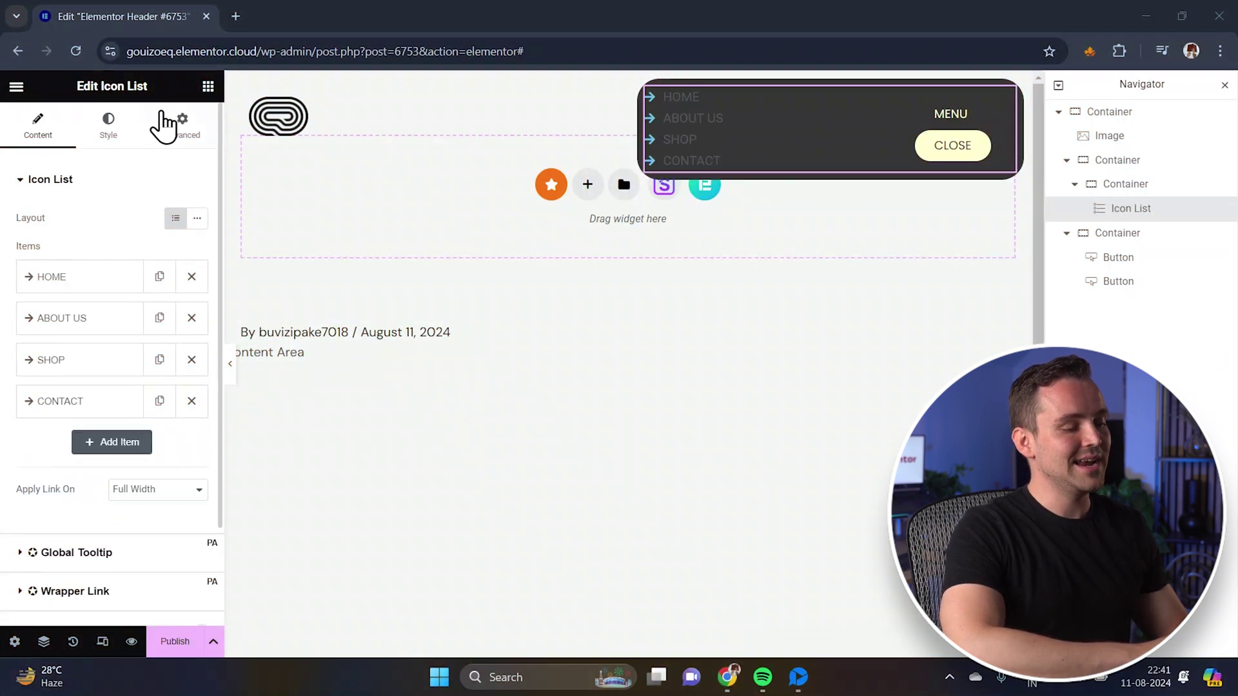
Set the icon list's Space Between to 26 and change the arrow icons' colour.
click(136, 119)
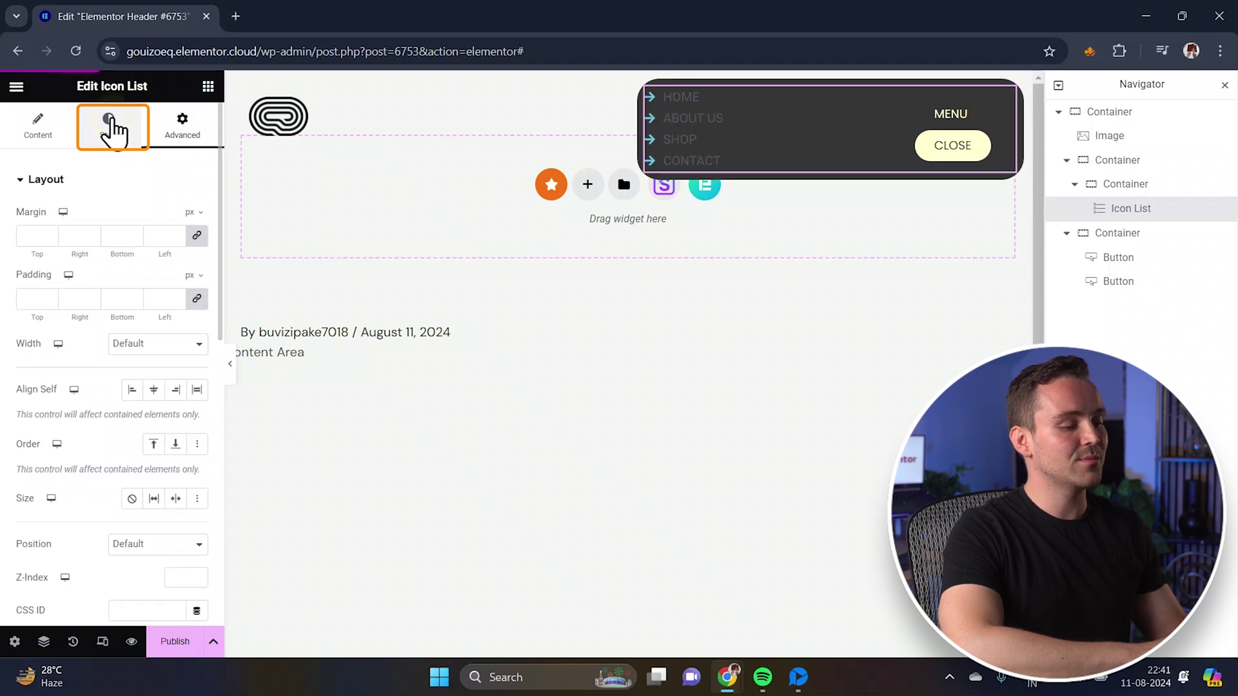
click(185, 235)
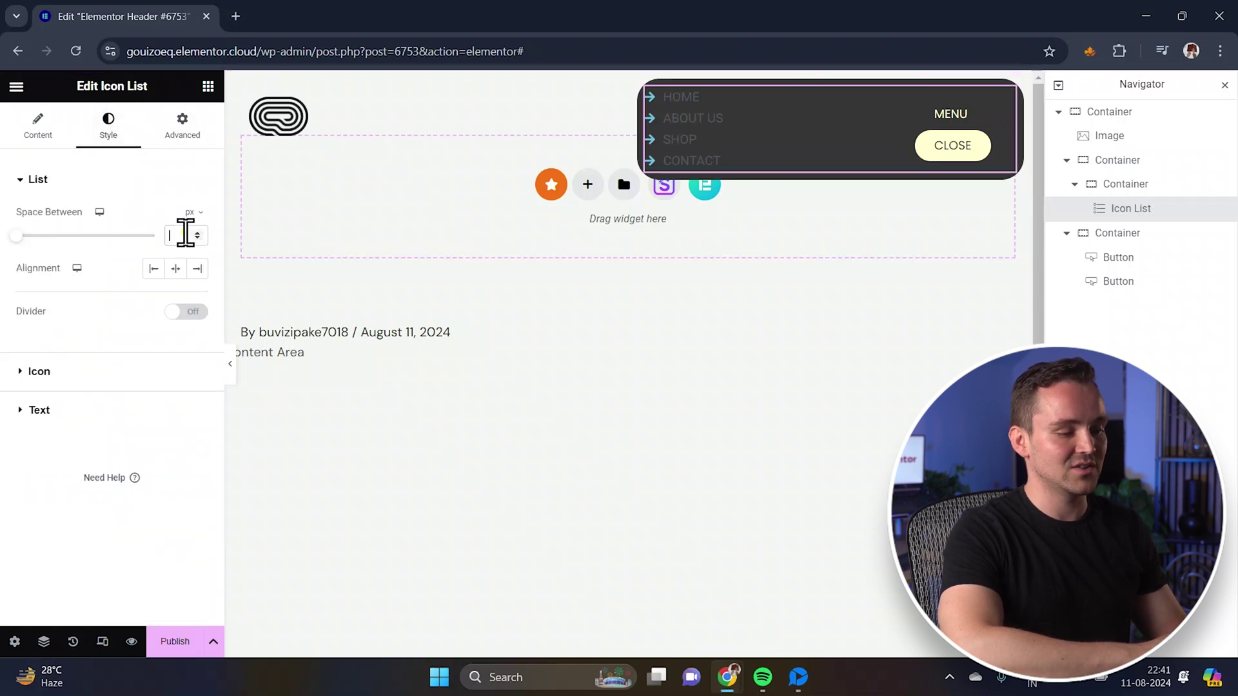
text(26)
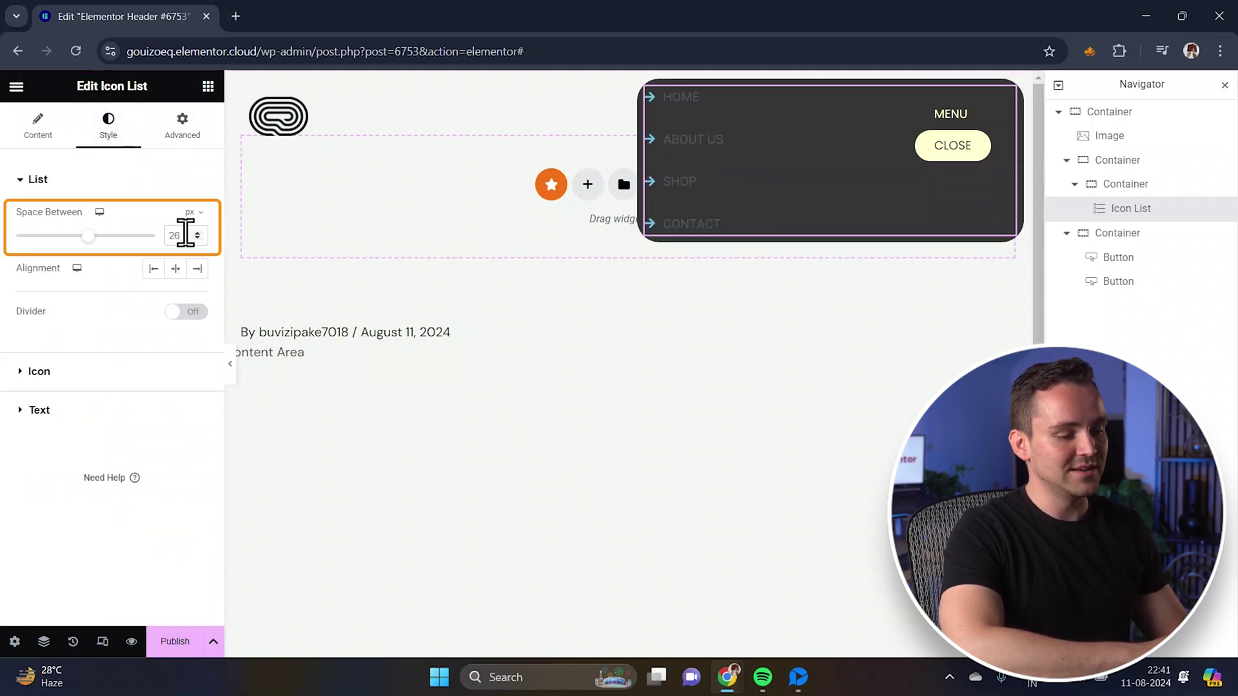
click(124, 372)
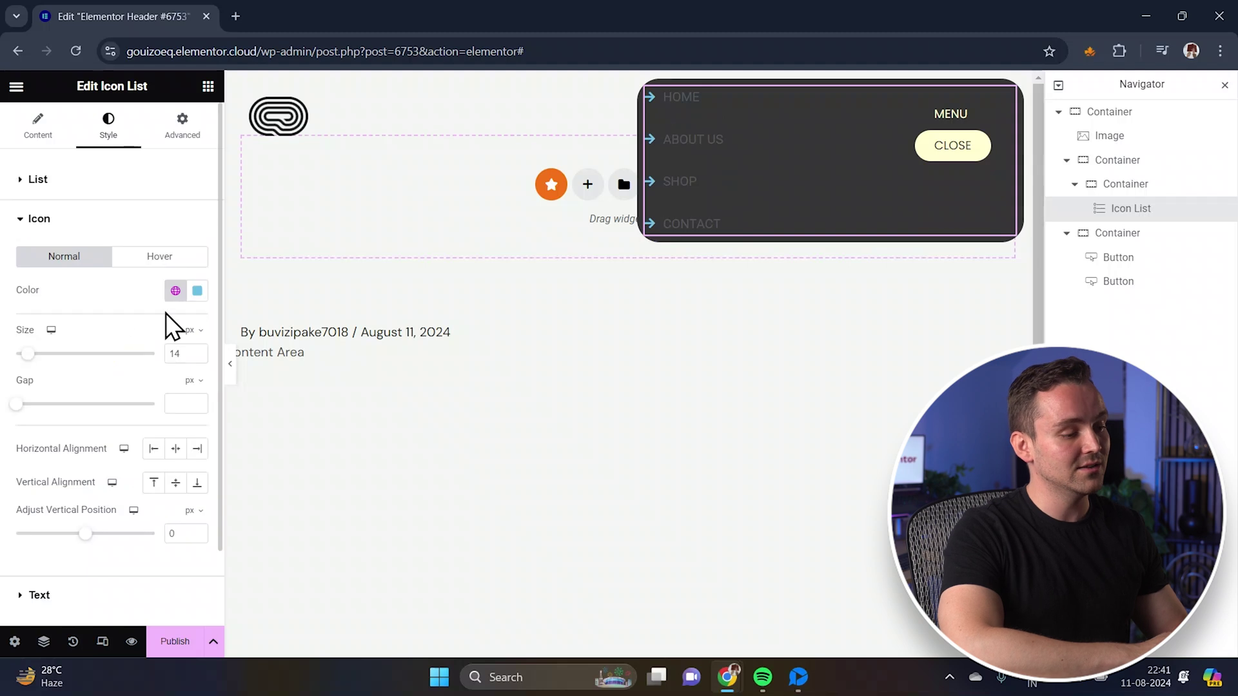
click(197, 291)
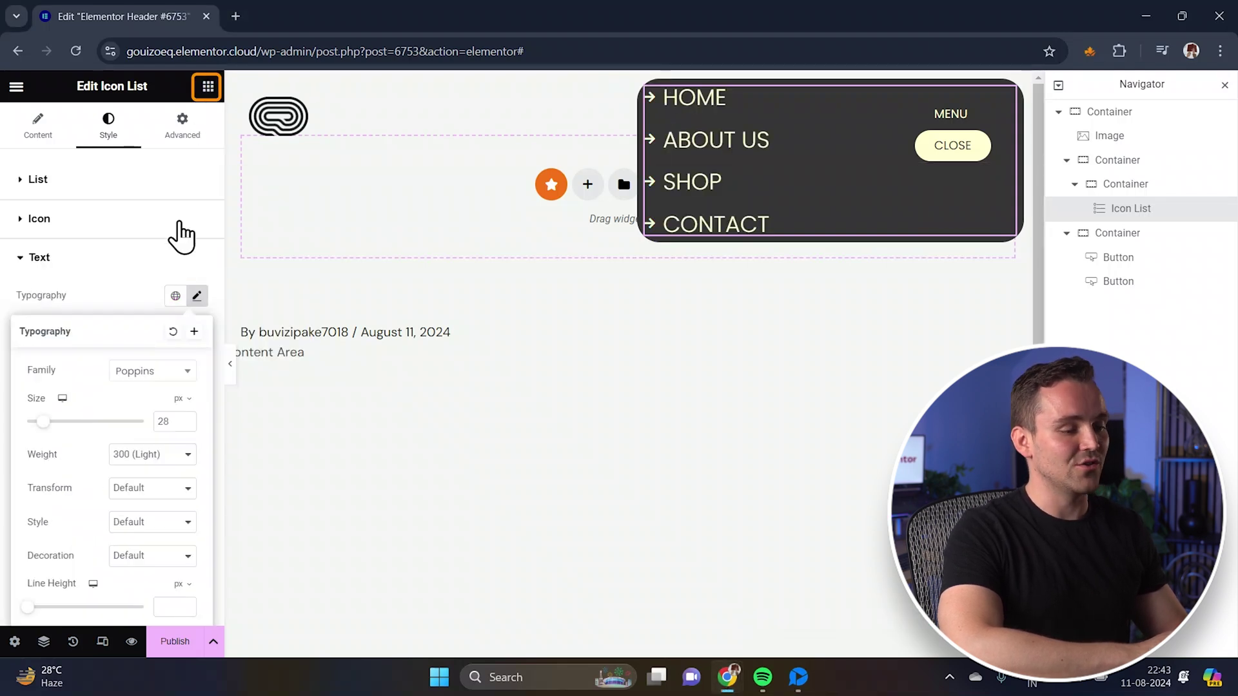
Search the widget panel for 'ICON'.
click(207, 87)
click(122, 157)
text(ICON)
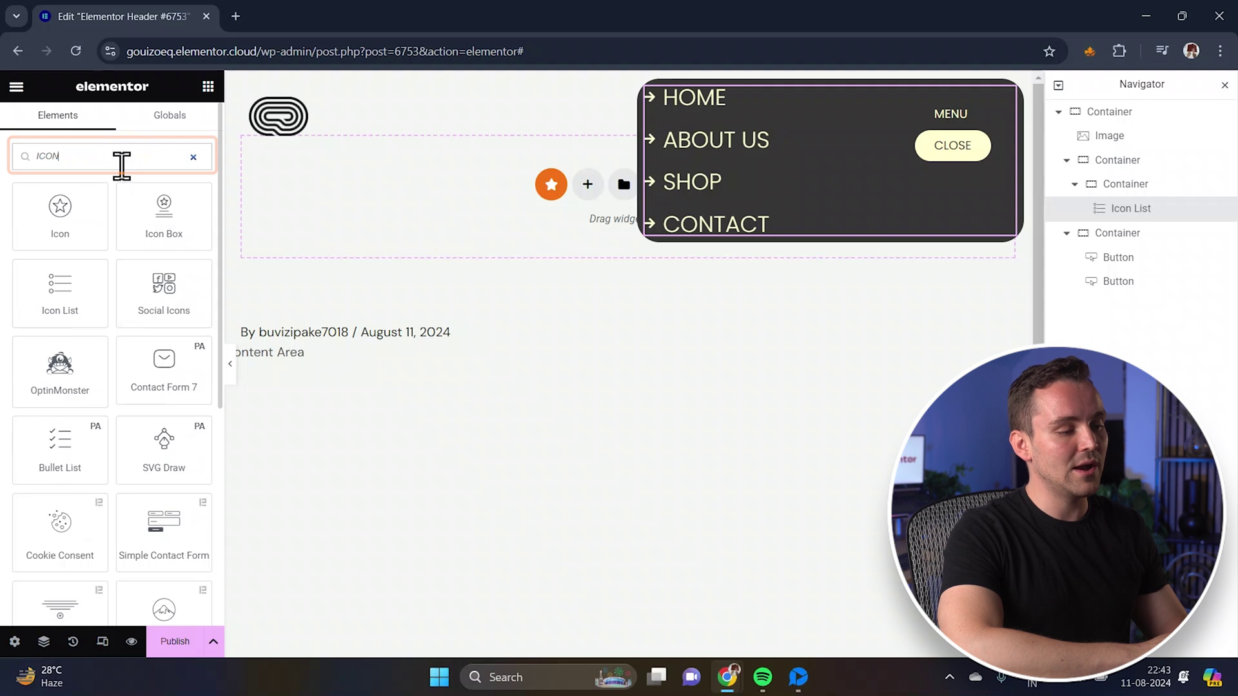
Add a second Icon List below CONTACT and trim it to a single YouTube item.
drag(51, 290, 740, 222)
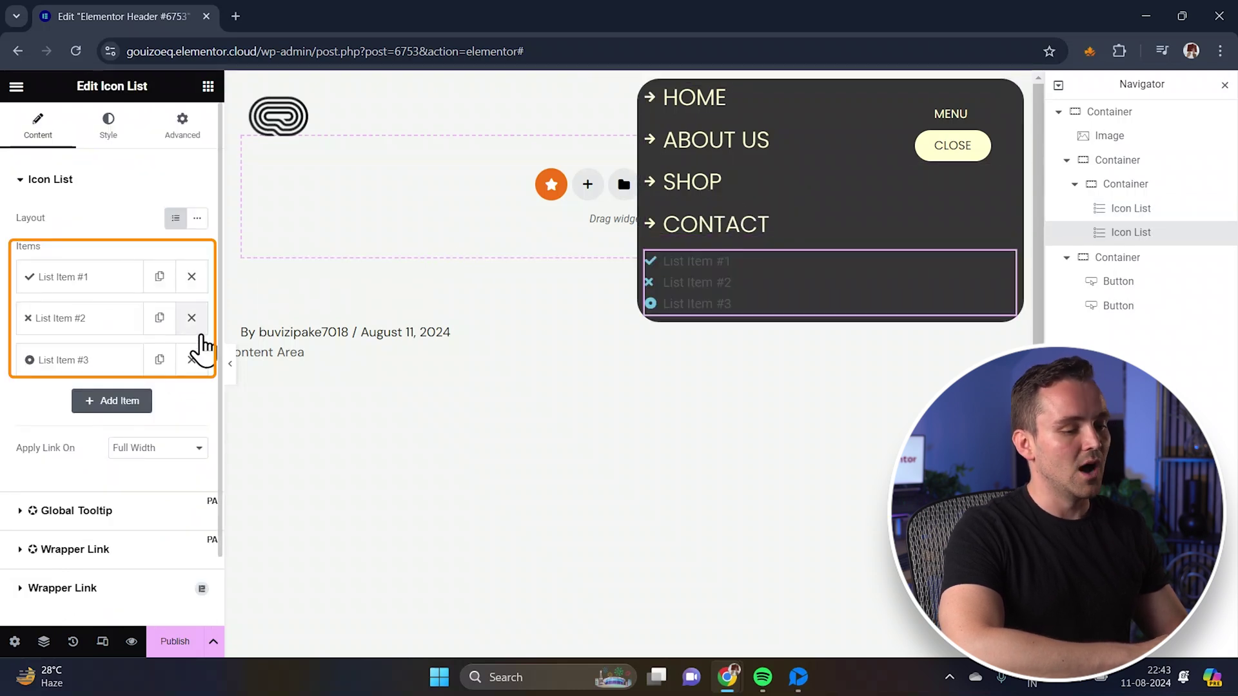
click(191, 318)
click(191, 317)
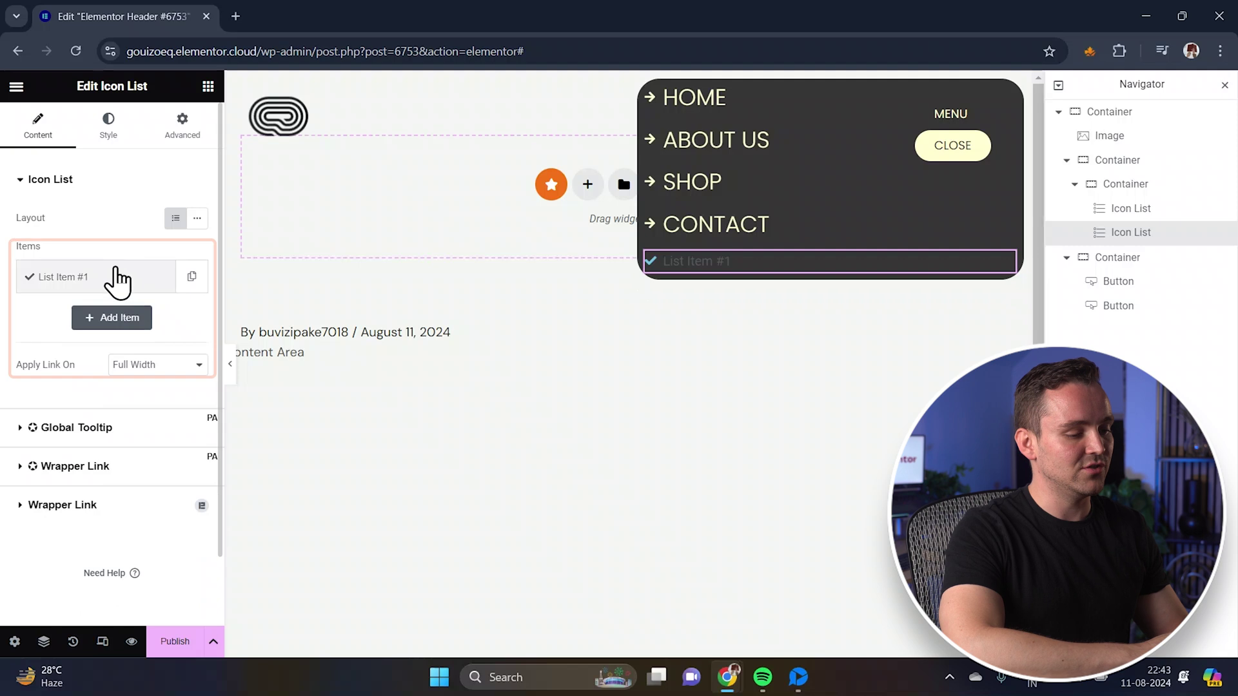
click(116, 276)
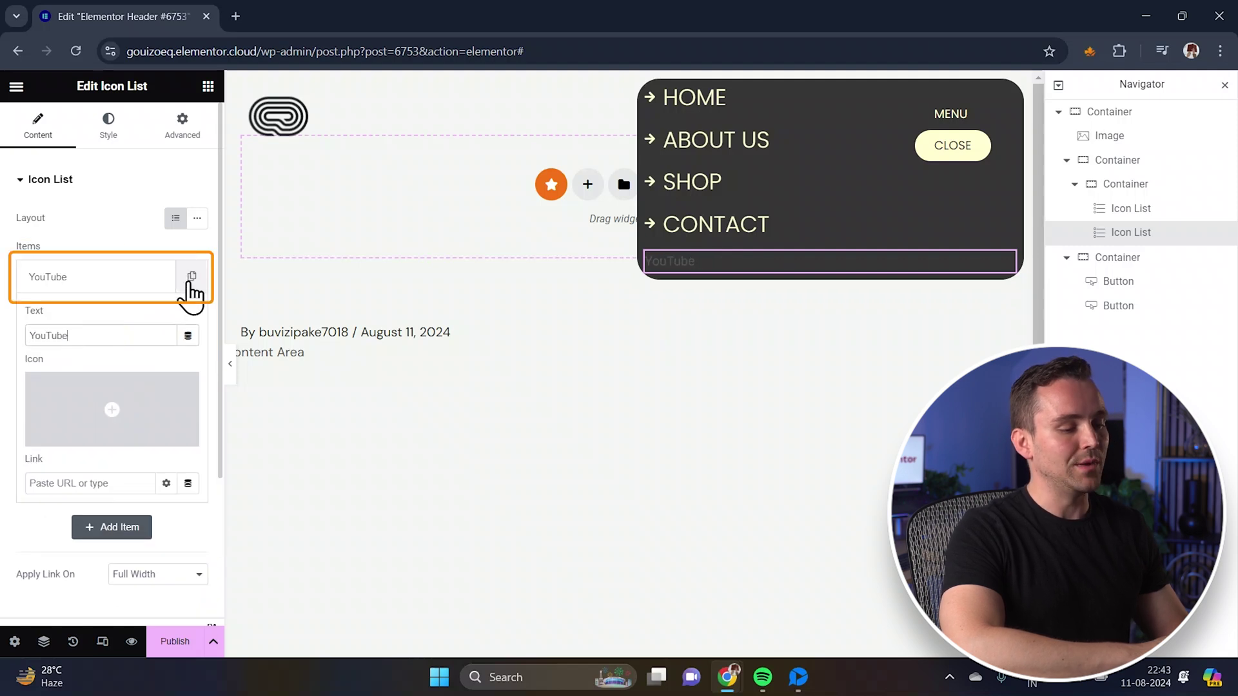
Duplicate the YouTube item three times for the Instagram, Facebook and LinkedIn links.
click(192, 277)
scroll(125, 444, down, 1)
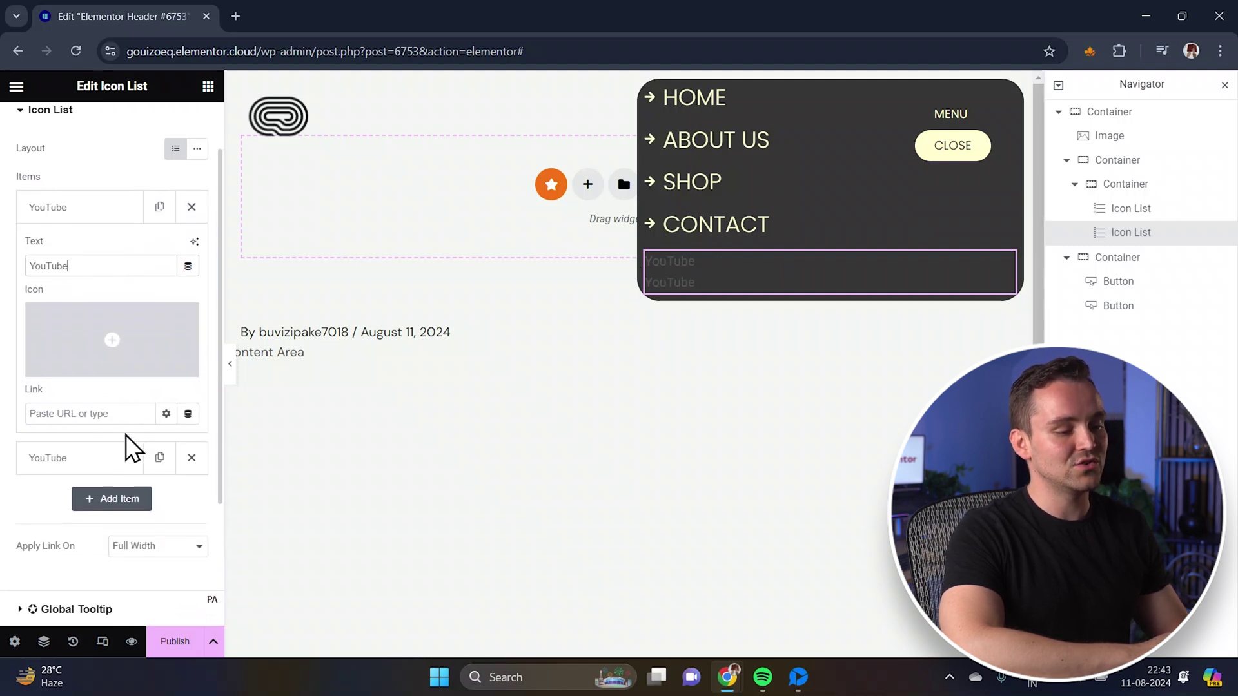
click(161, 456)
scroll(164, 464, down, 1)
click(159, 448)
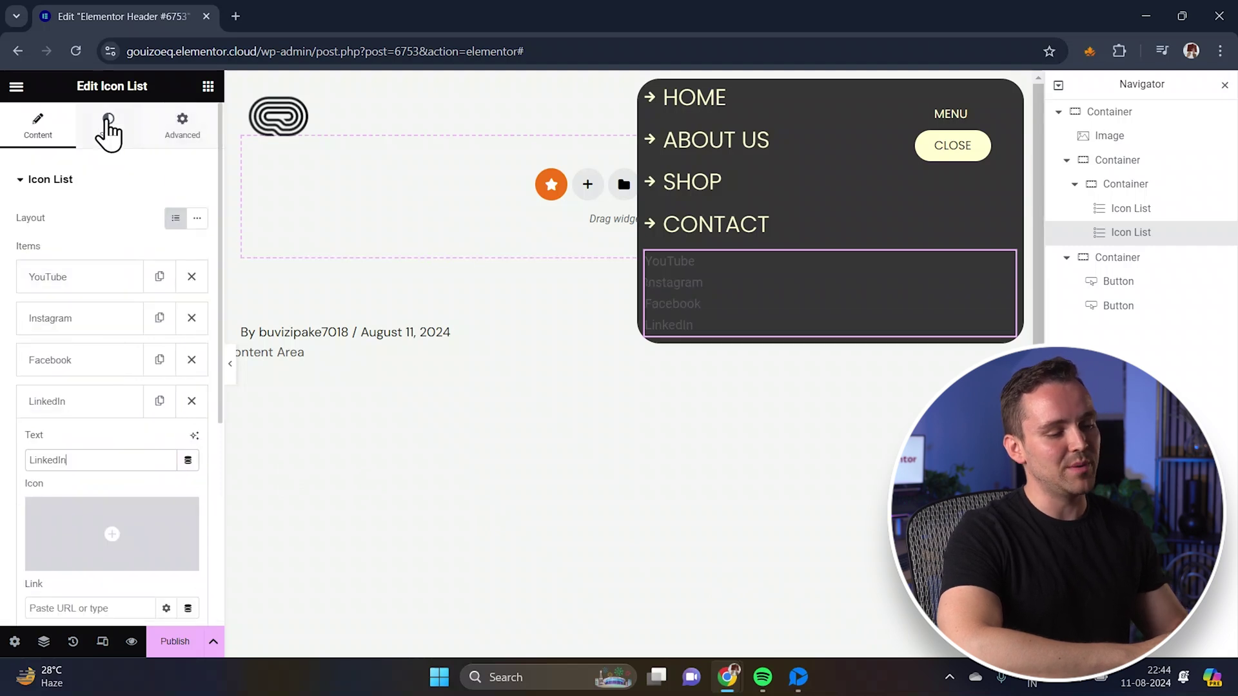
Style the social link text cream (#FFFDD0) in Poppins Light, weight 300.
click(108, 129)
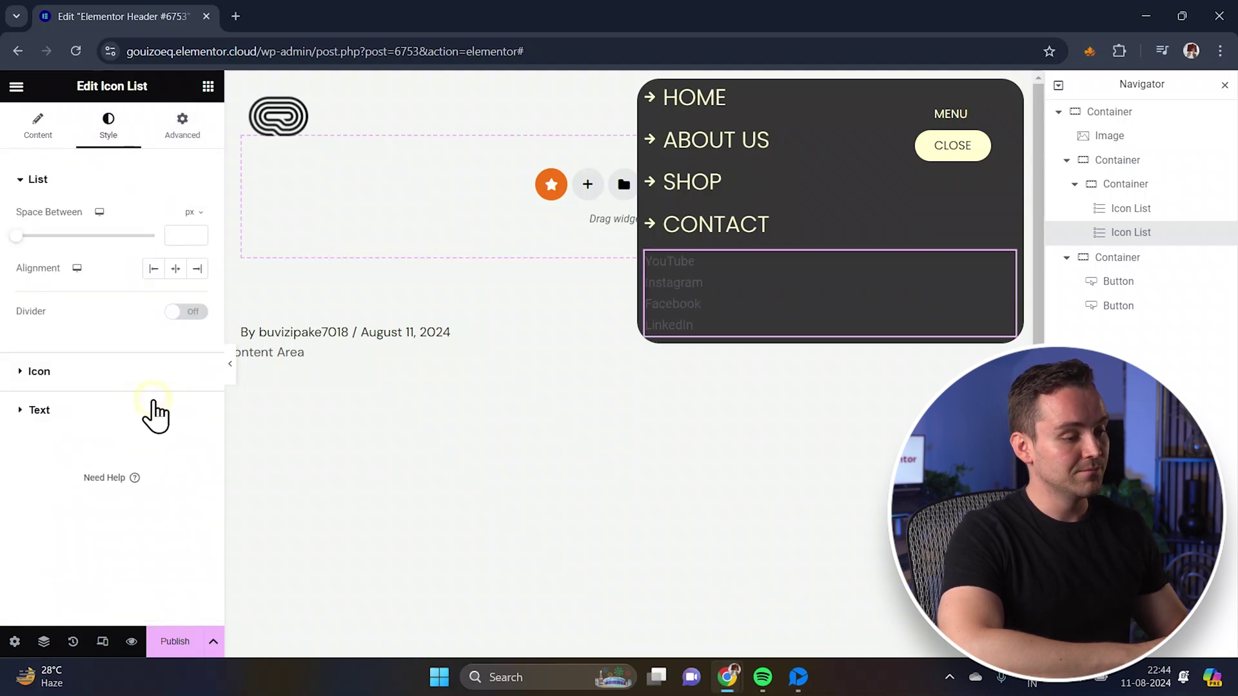
click(155, 408)
click(196, 397)
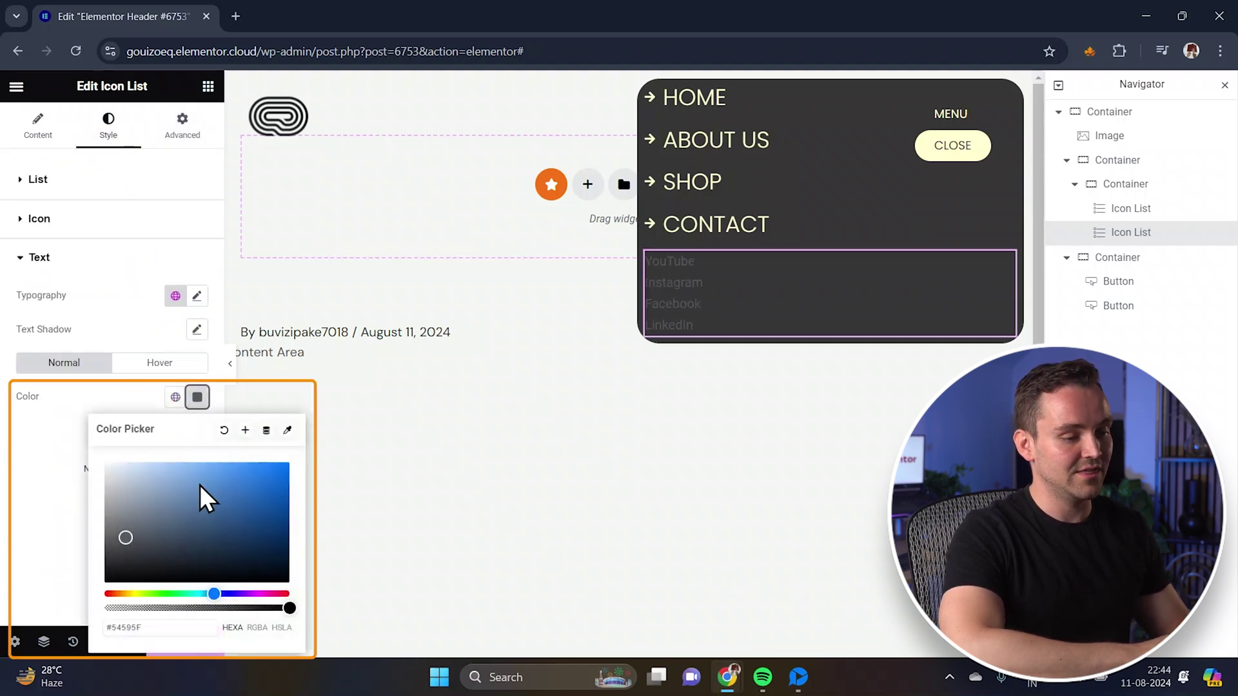
click(196, 296)
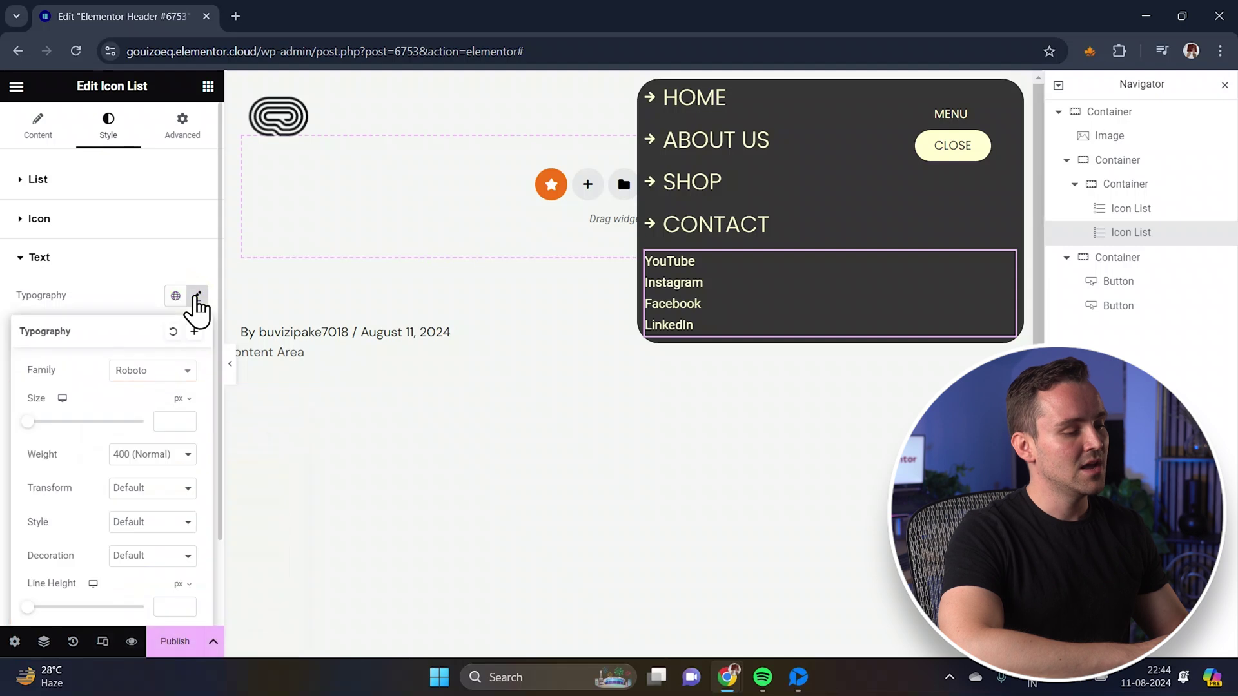
click(185, 372)
click(171, 461)
click(171, 459)
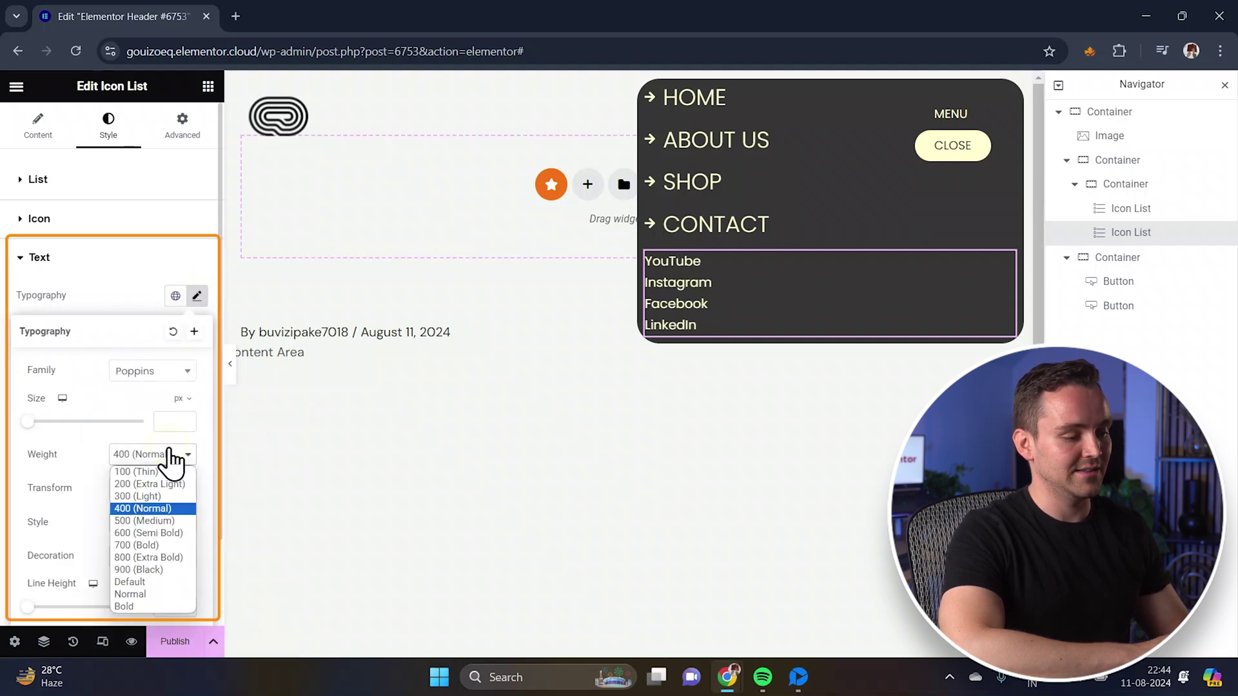
click(169, 508)
Space the social links 7 px apart in the list settings.
click(129, 179)
click(176, 233)
text(7)
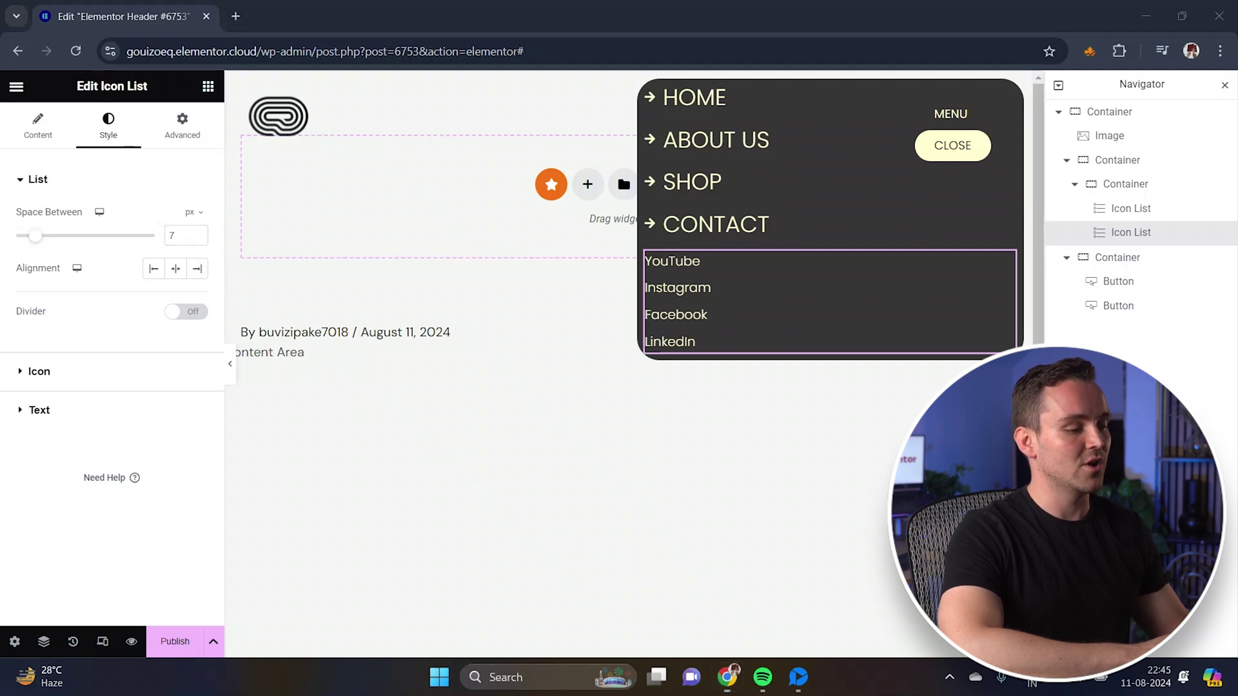
click(651, 94)
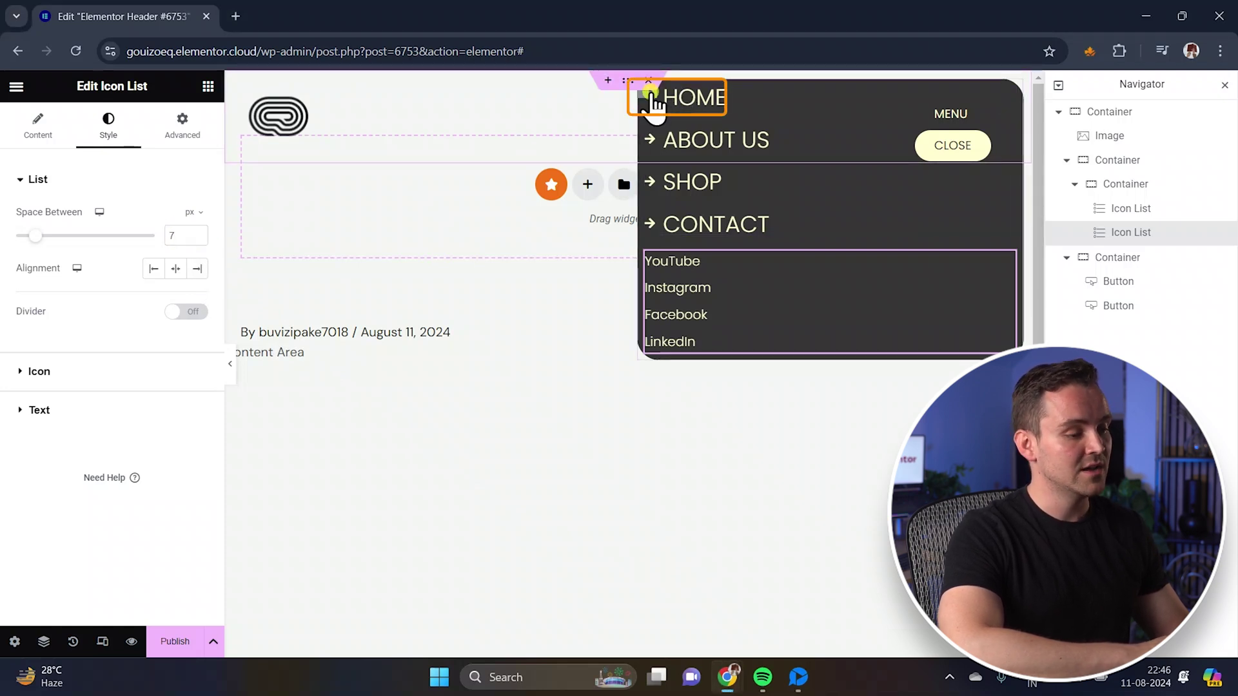
Set the menu panel container's gap between lists from 20 to 0.
click(194, 126)
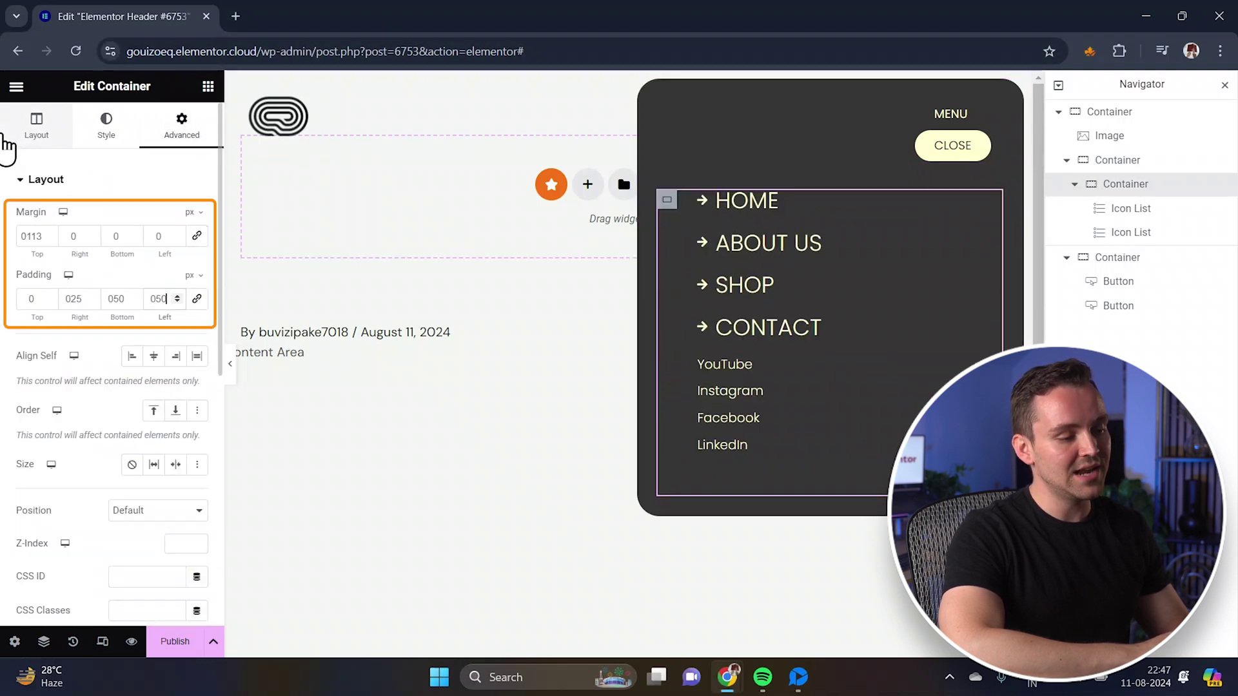
click(23, 133)
scroll(119, 393, down, 3)
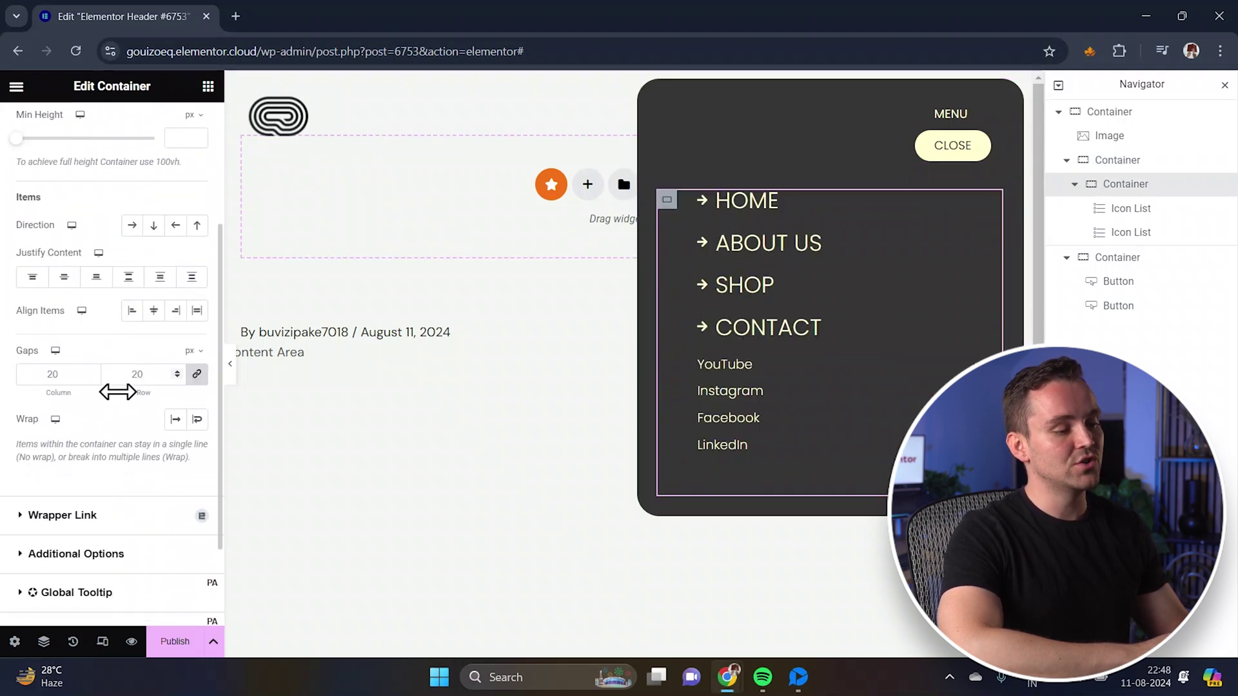
double_click(142, 379)
text(0)
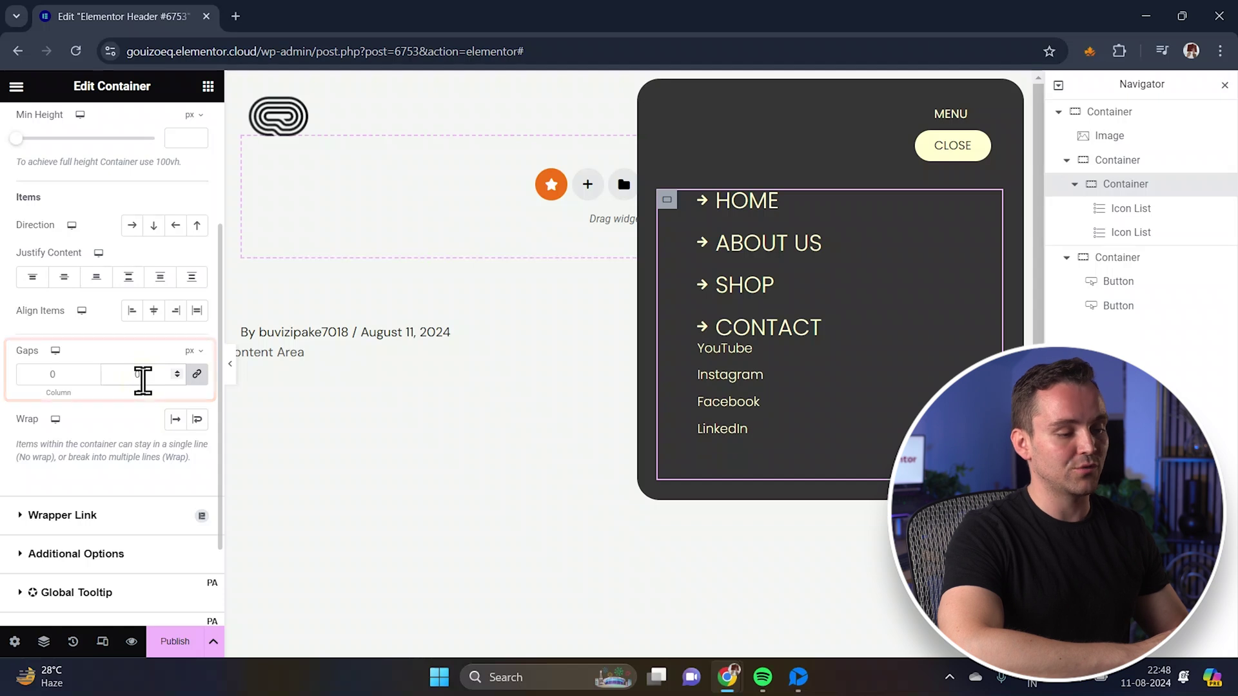
Give the social links list an unlinked top margin of 55 px.
click(786, 406)
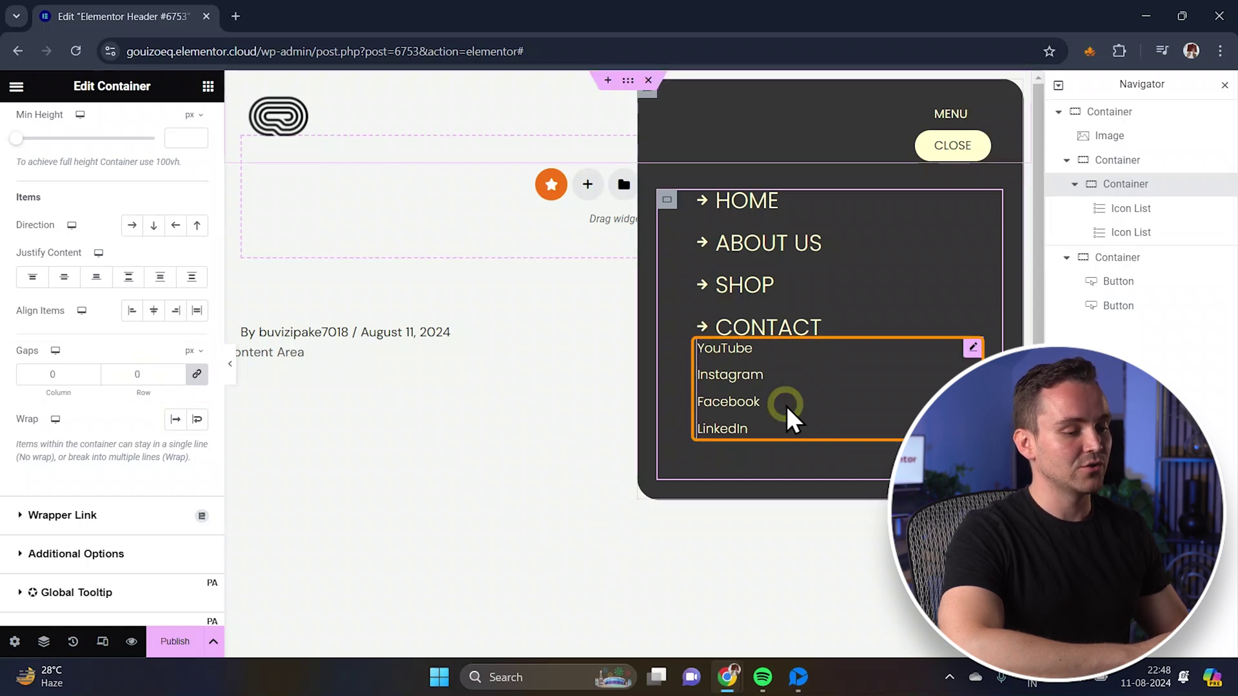
click(182, 126)
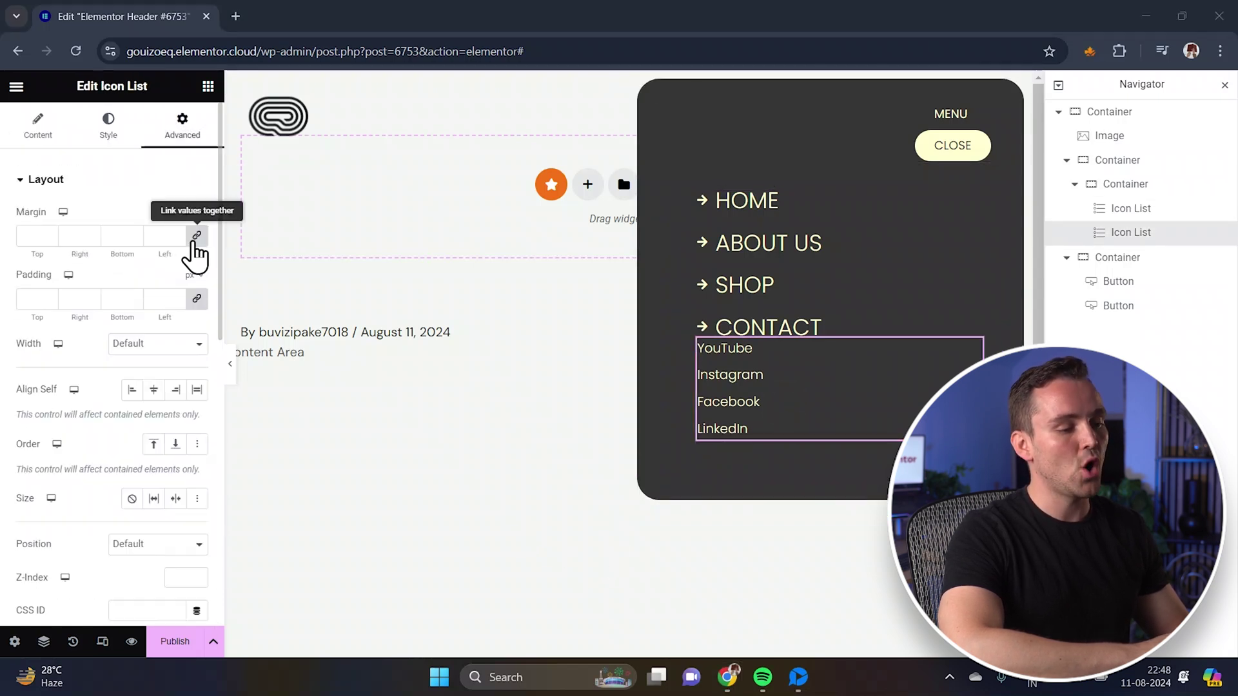
click(196, 237)
click(32, 235)
text(055)
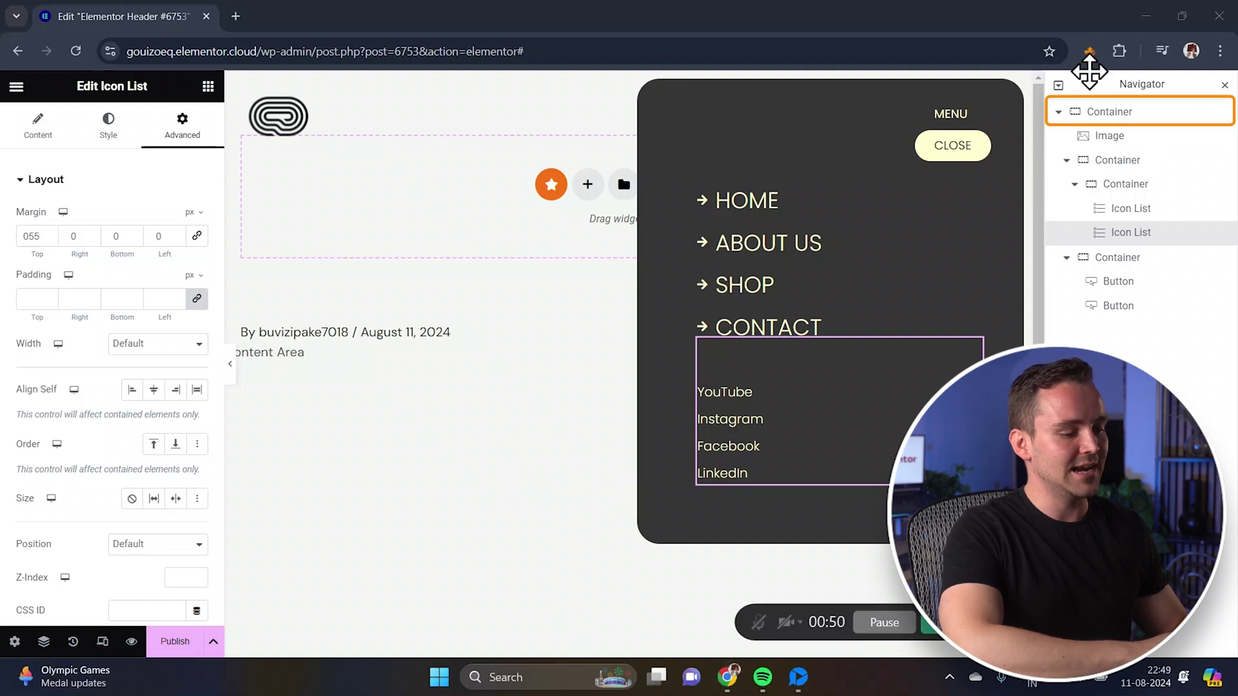
Select the header's outer container and go to its Advanced CSS Classes field.
click(1128, 122)
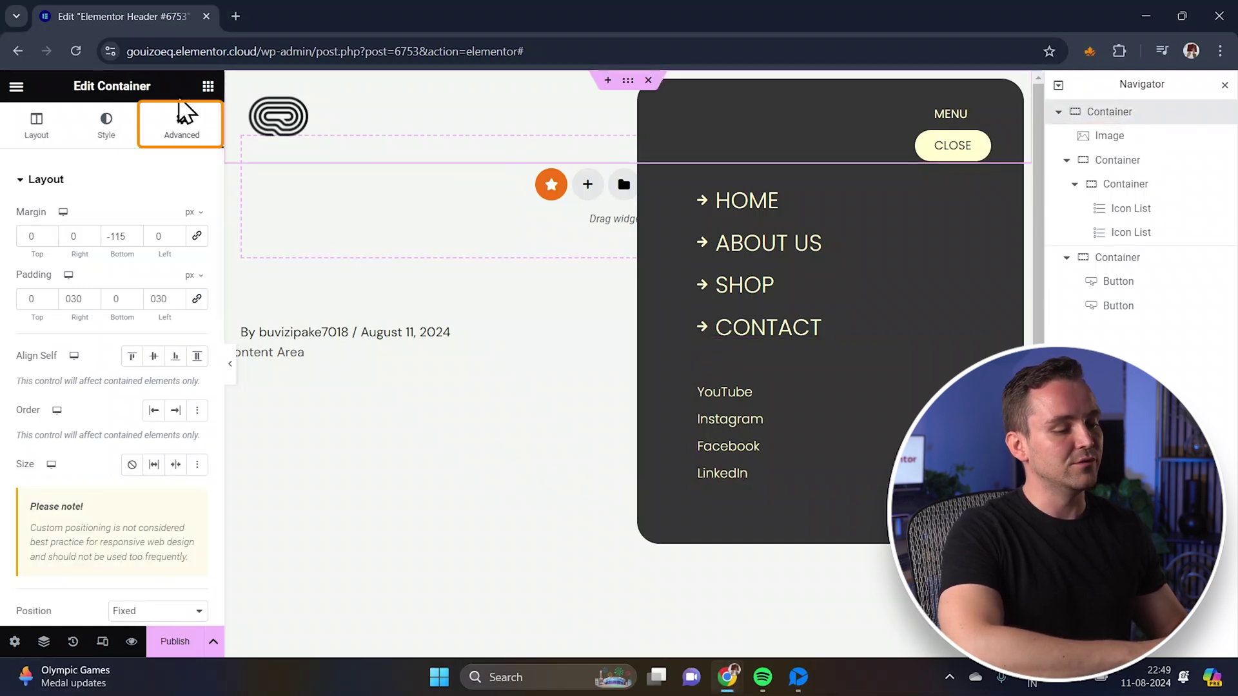
scroll(122, 525, down, 9)
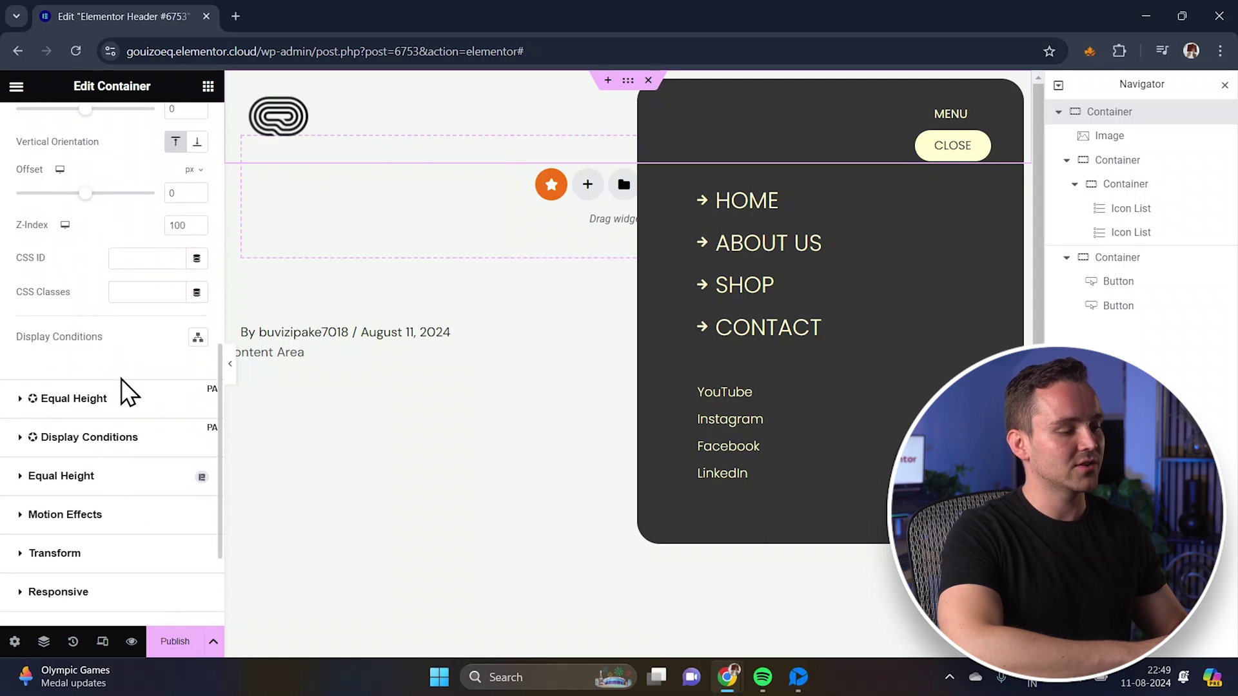
click(133, 292)
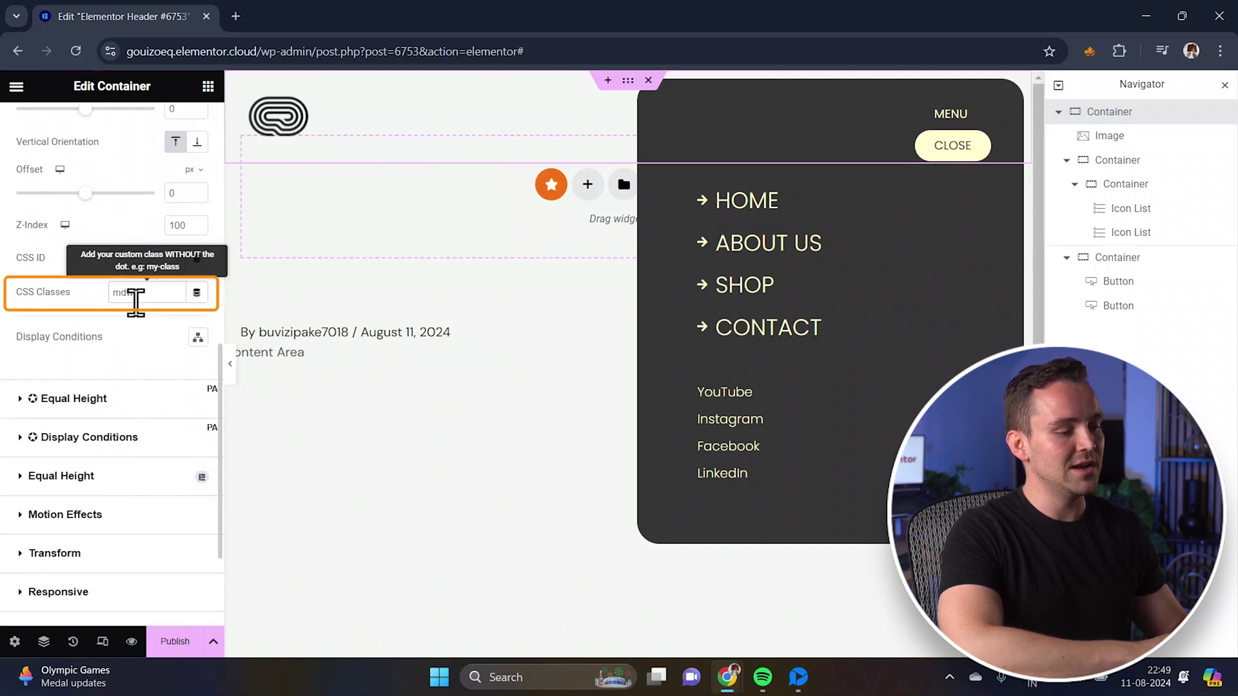
Give the logo image the CSS class 'mdw-hide-on-scroll'.
click(1124, 138)
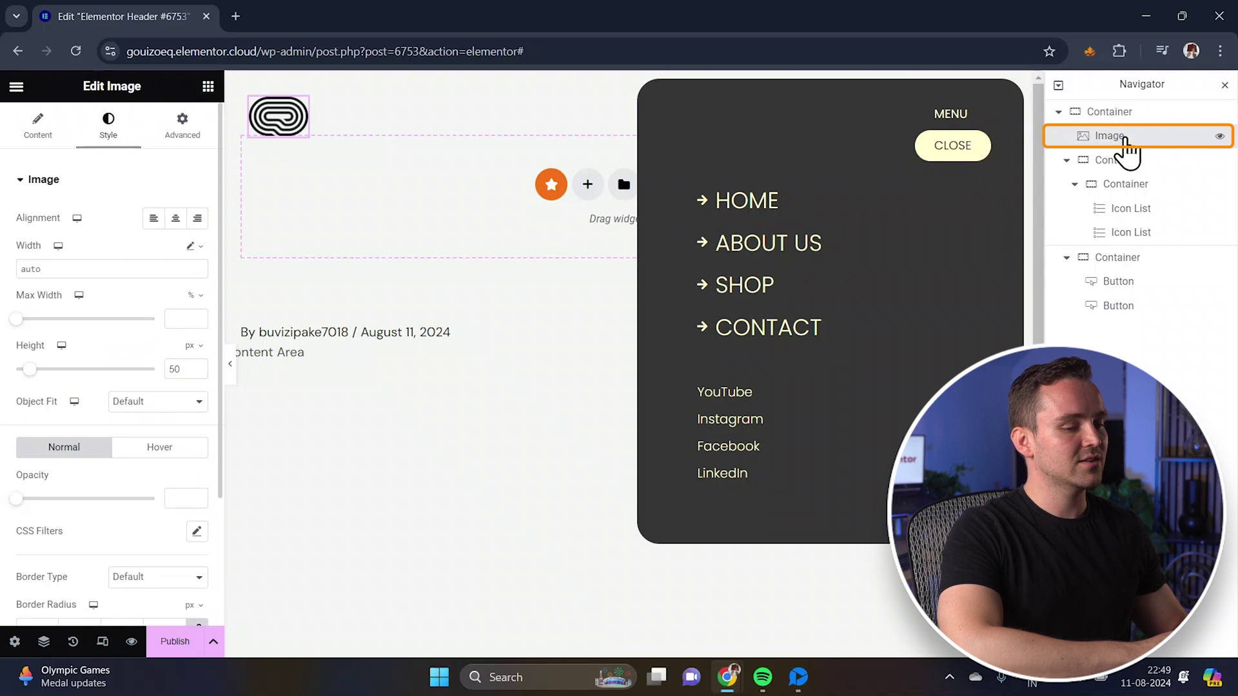
click(174, 129)
scroll(129, 201, down, 5)
click(128, 201)
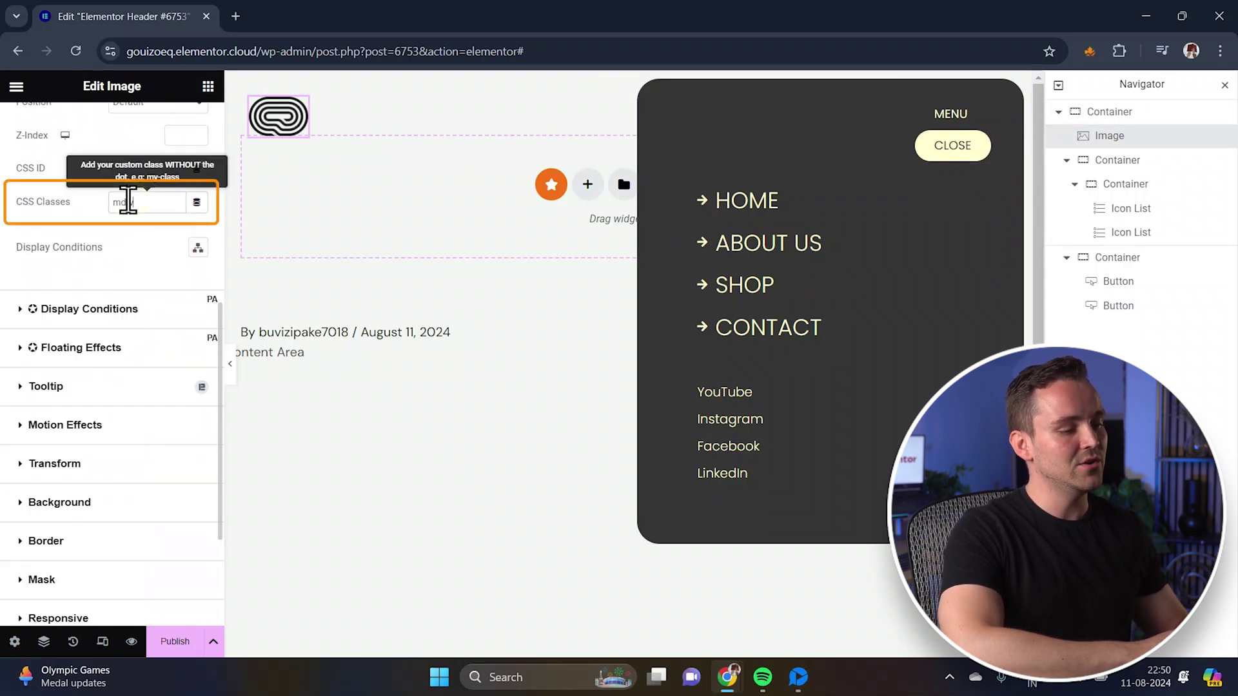
text(mdw-hide-on-scroll)
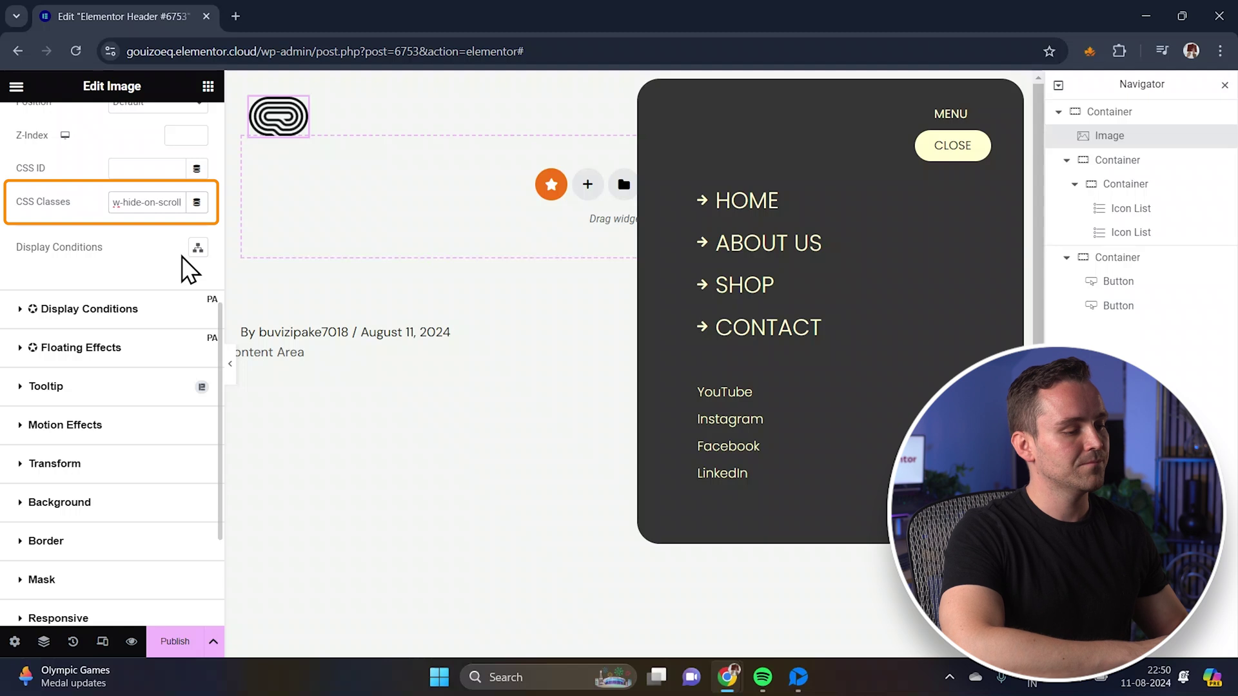
Give the MENU/CLOSE button container the CSS class 'mdw-side-menu-btn'.
click(923, 108)
scroll(165, 309, down, 5)
scroll(163, 304, down, 5)
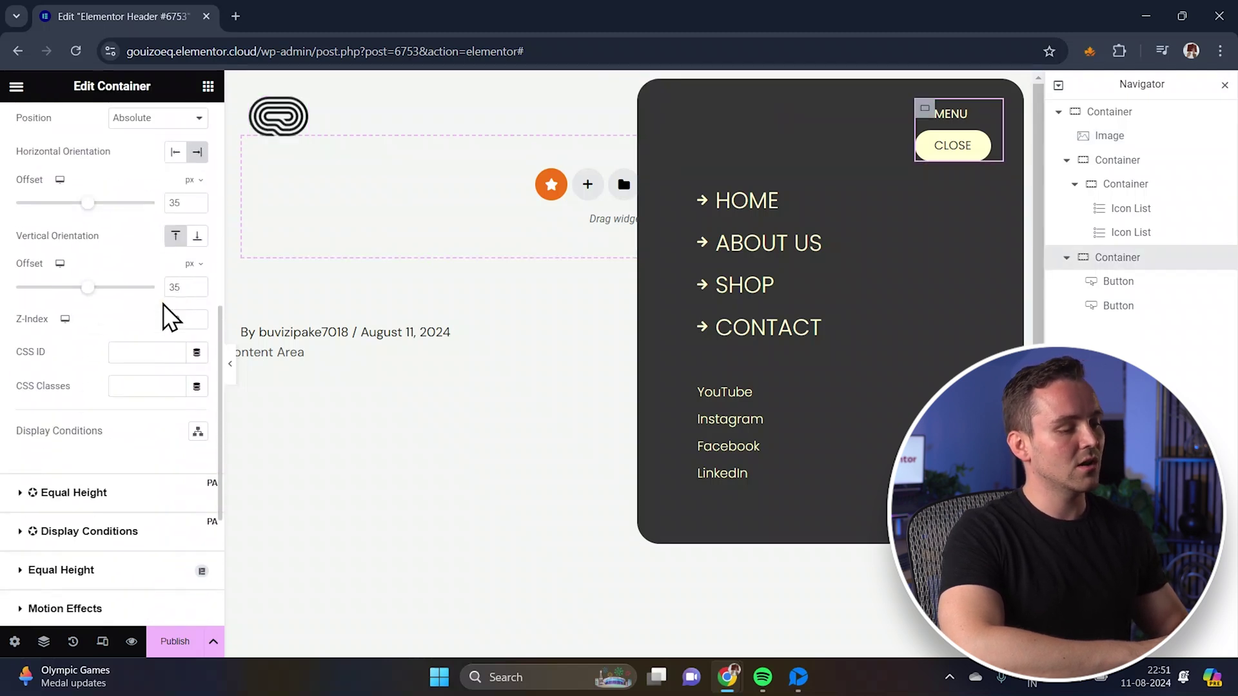
click(130, 220)
text(m)
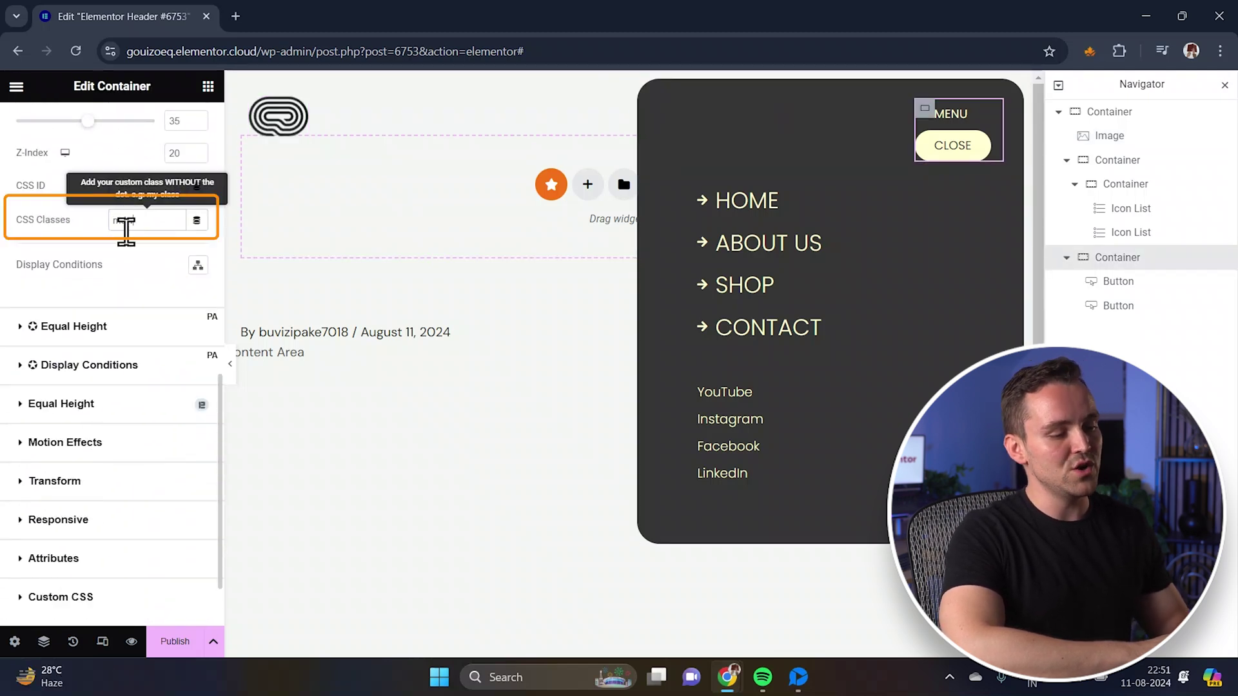
text(dw-side-menu-btn)
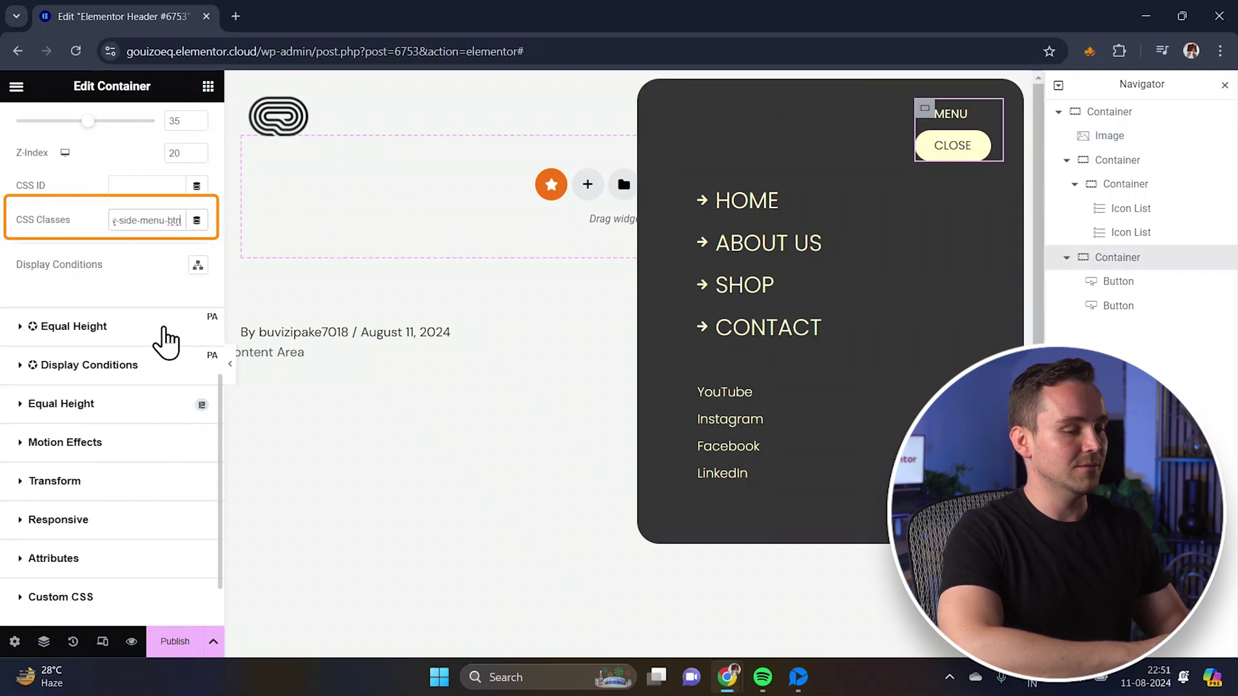
Give the dark menu panel container the CSS class 'mdw-side-menu'.
click(1106, 166)
scroll(149, 290, down, 5)
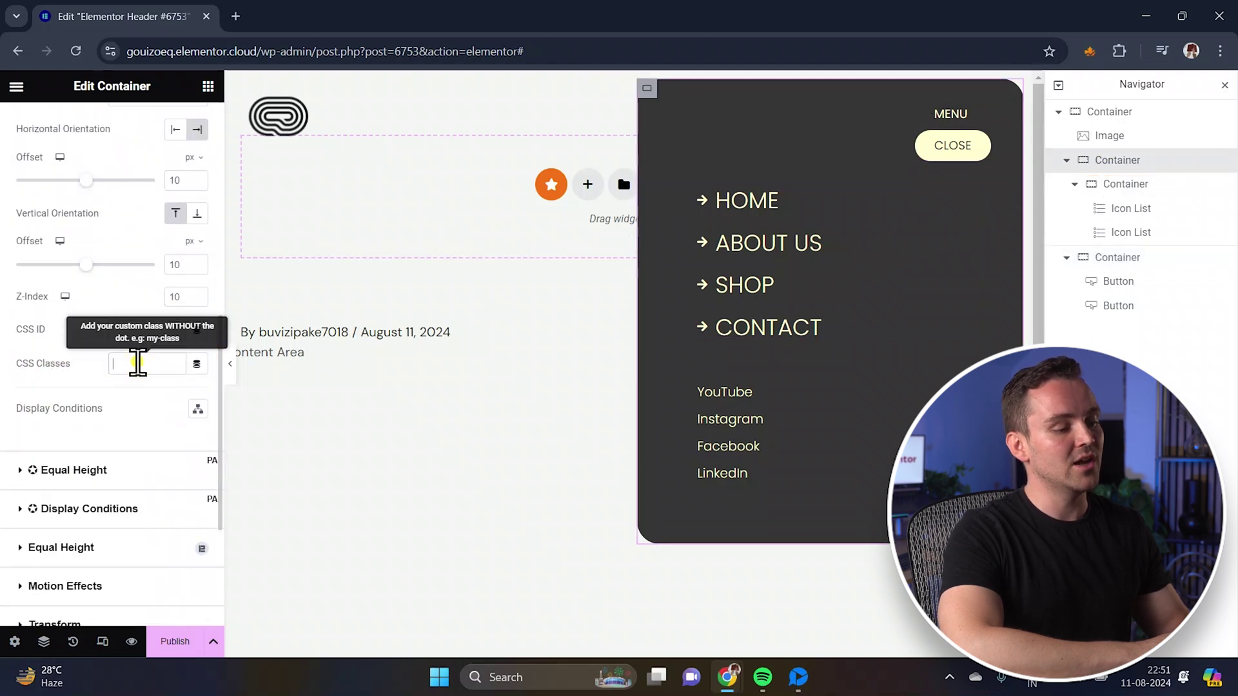
click(137, 363)
text(mdw-side-menu)
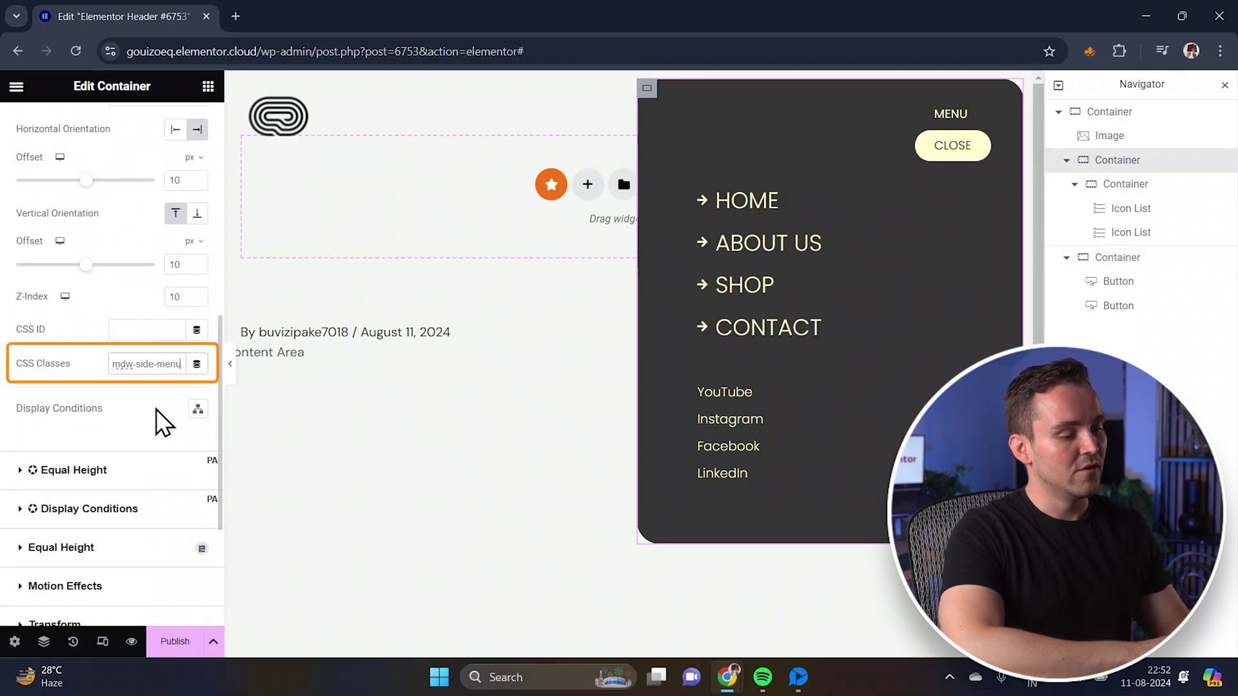
Start entering a CSS class for the social links list.
click(1106, 233)
click(130, 248)
text(menu-button)
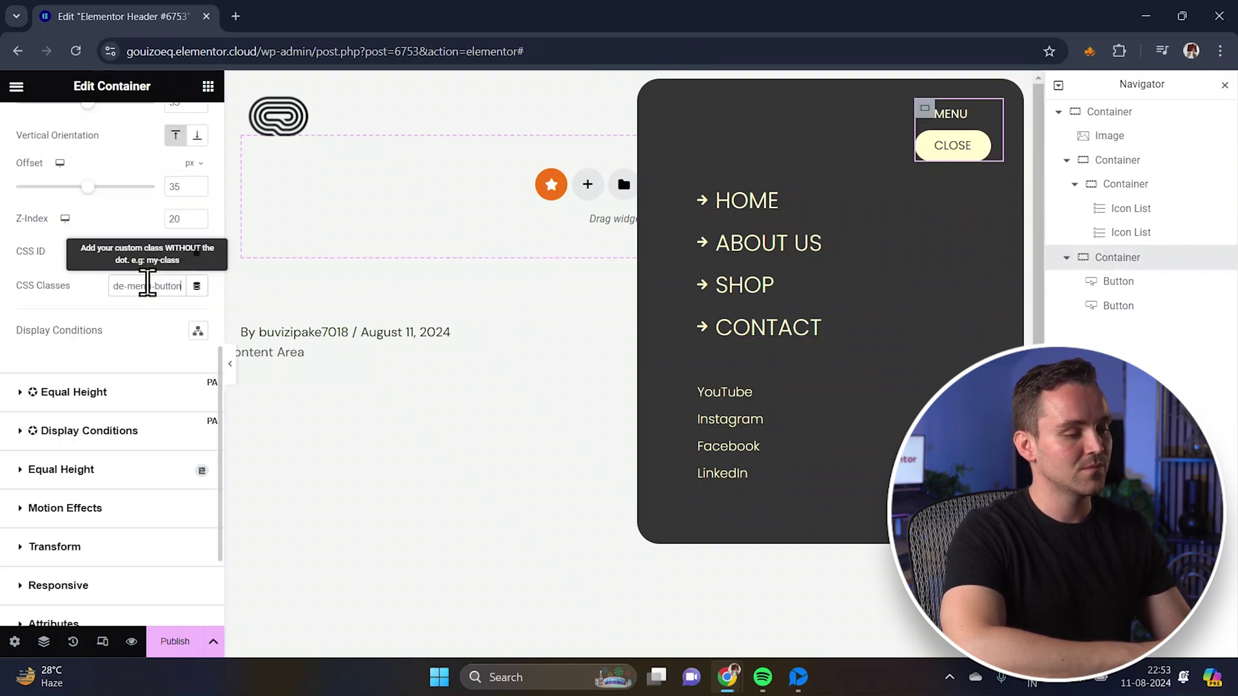
Place an HTML widget above HOME in the menu panel and paste in the side-menu CSS.
click(208, 86)
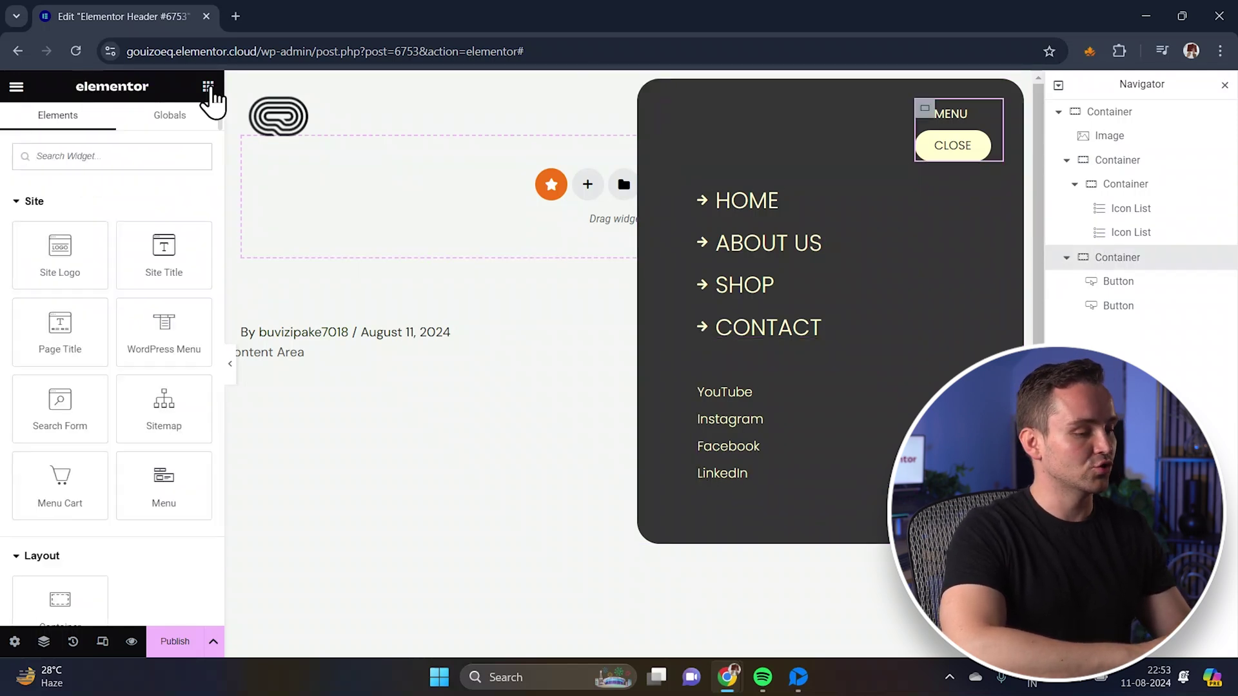
text(html)
drag(60, 216, 765, 346)
drag(1160, 257, 1154, 205)
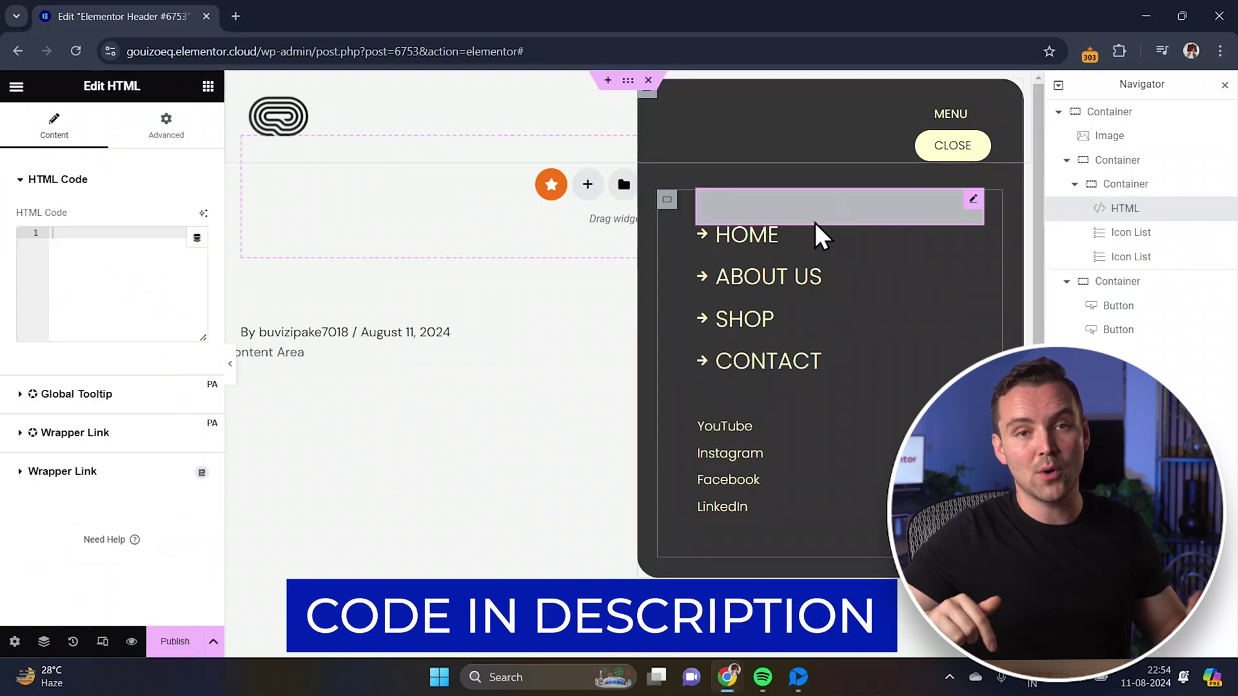
click(134, 266)
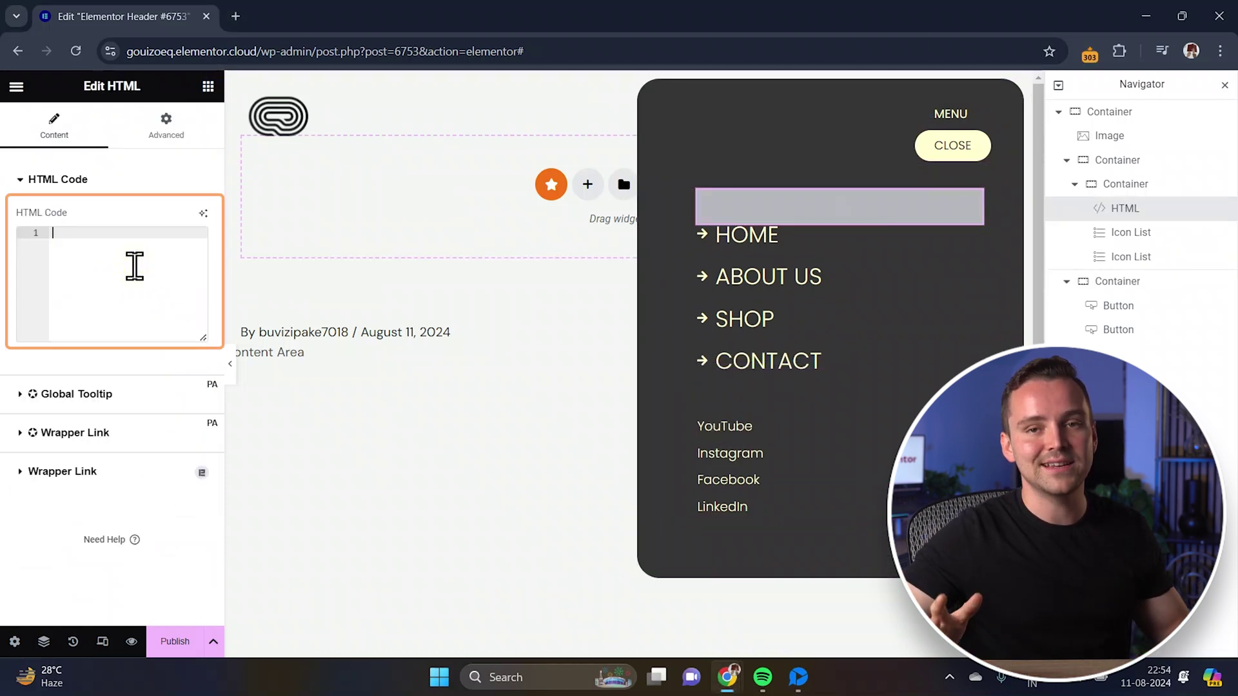
key(ctrl+v)
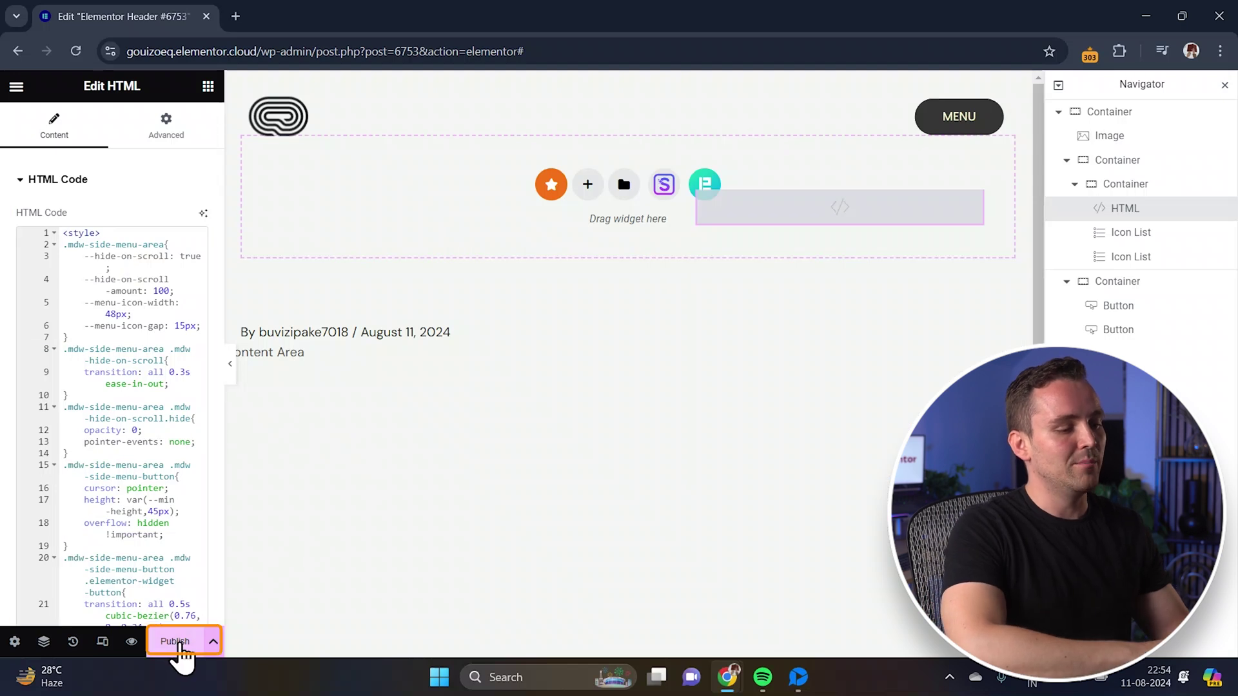
Publish the header template with an Include / Entire Site display condition.
click(175, 641)
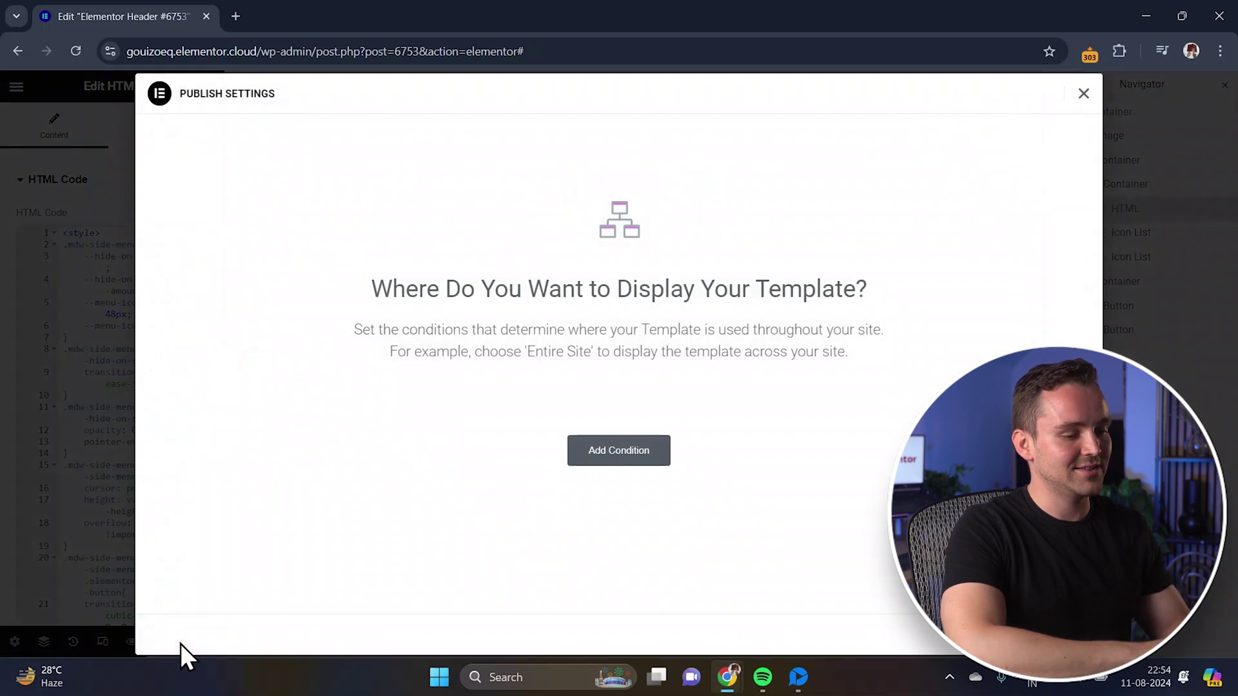
click(599, 459)
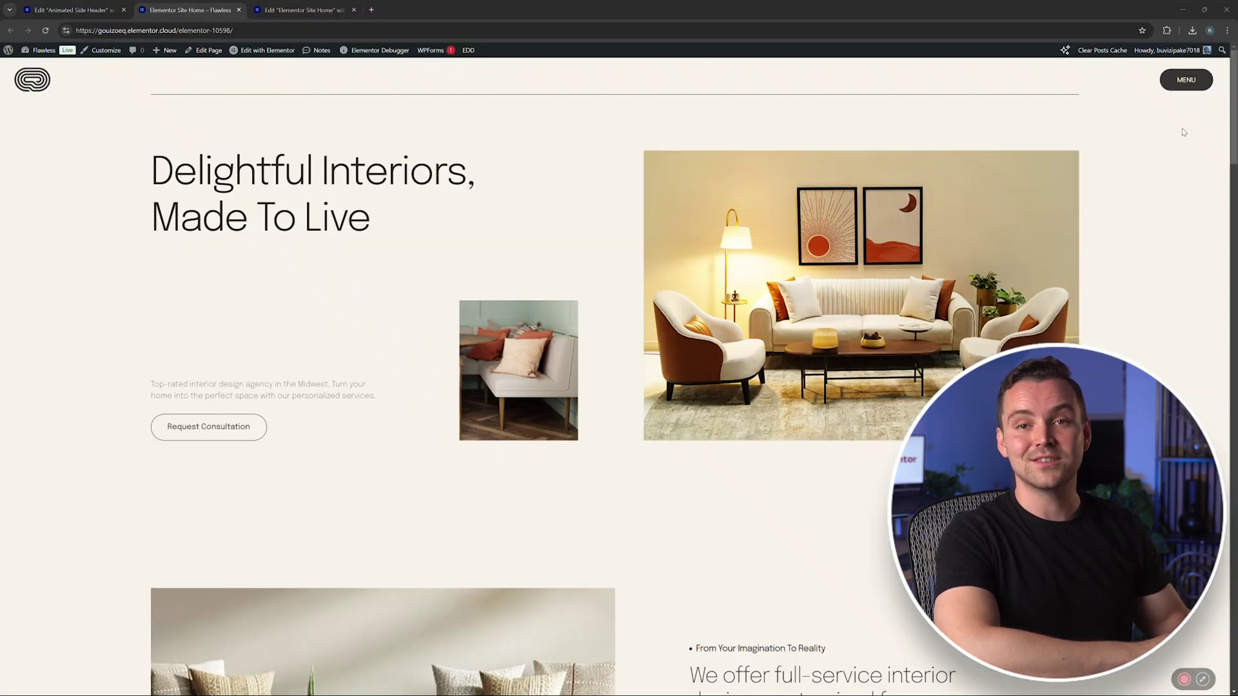
Use the MENU pill on the live site to open the dark side panel.
click(1189, 80)
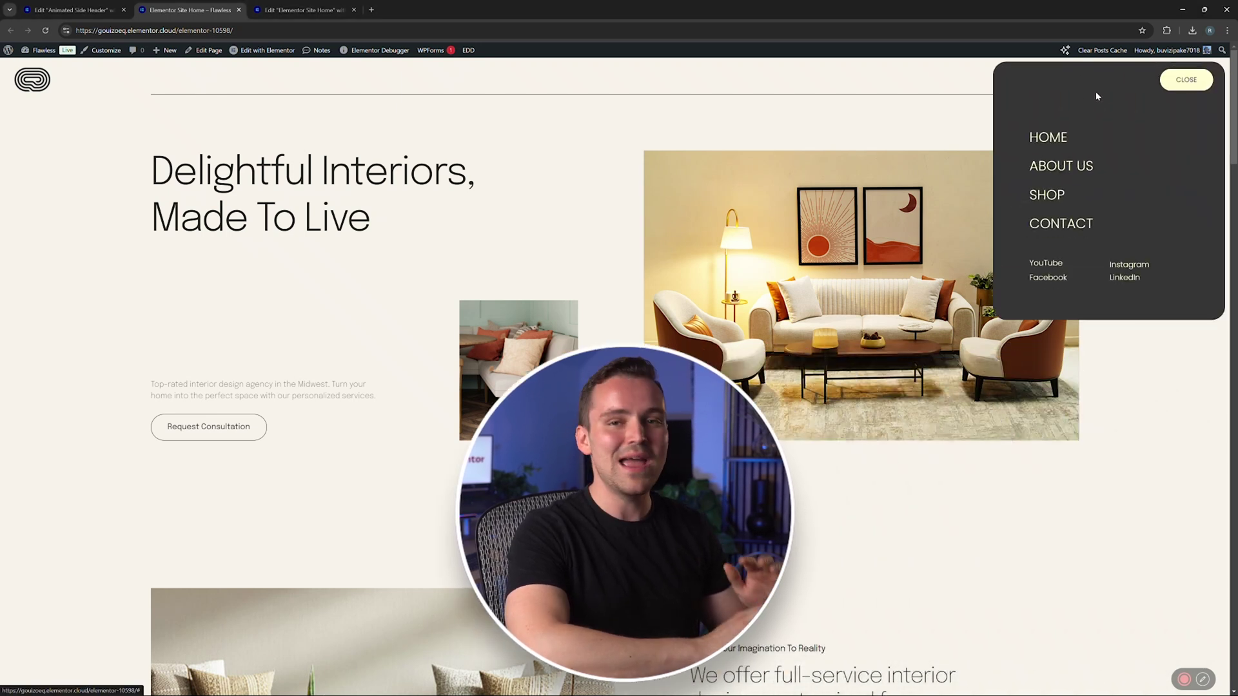